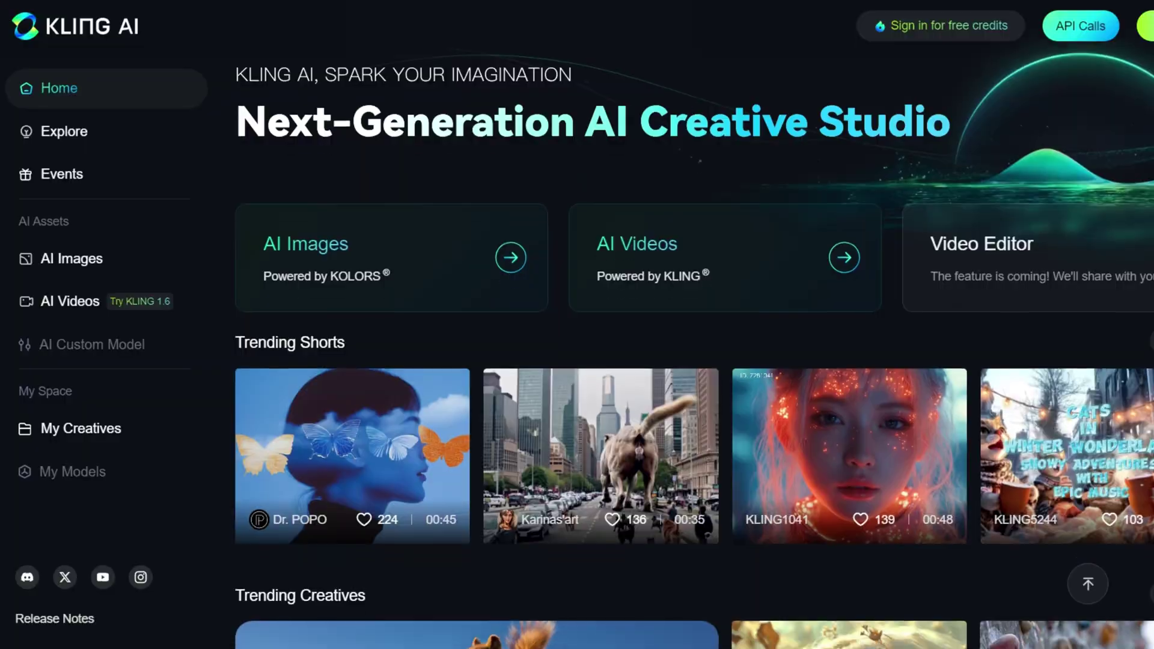
# - Scroll through the home page and open the AI Images text-to-image generator
pyautogui.scroll(-2, 694, 360)
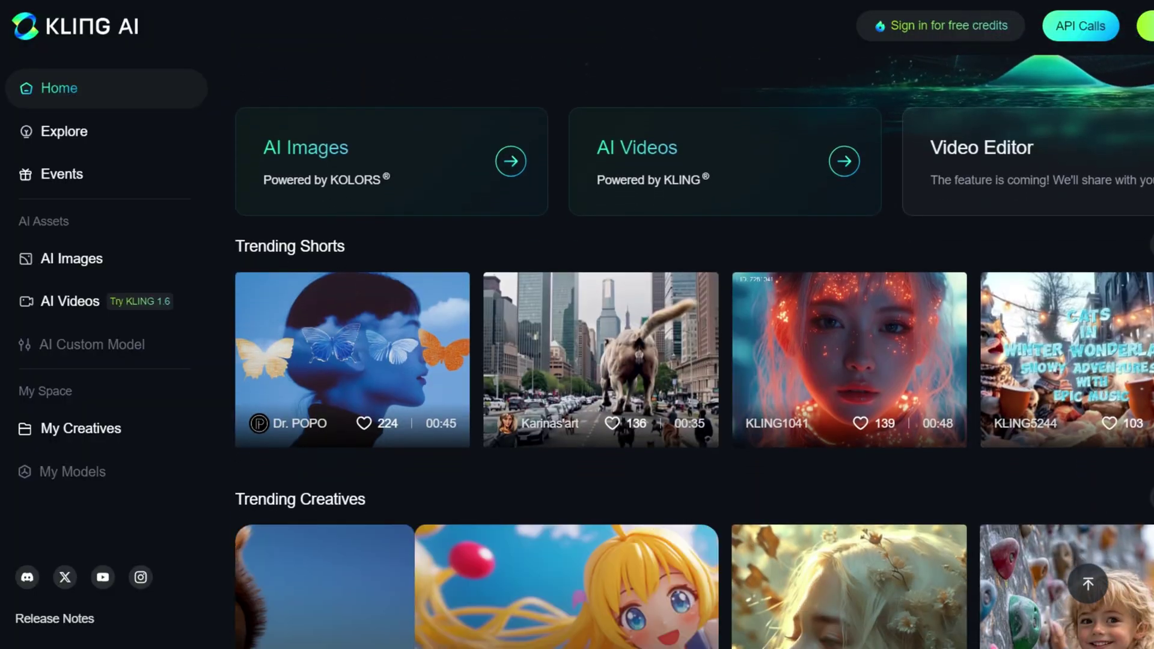
pyautogui.scroll(-5, 695, 361)
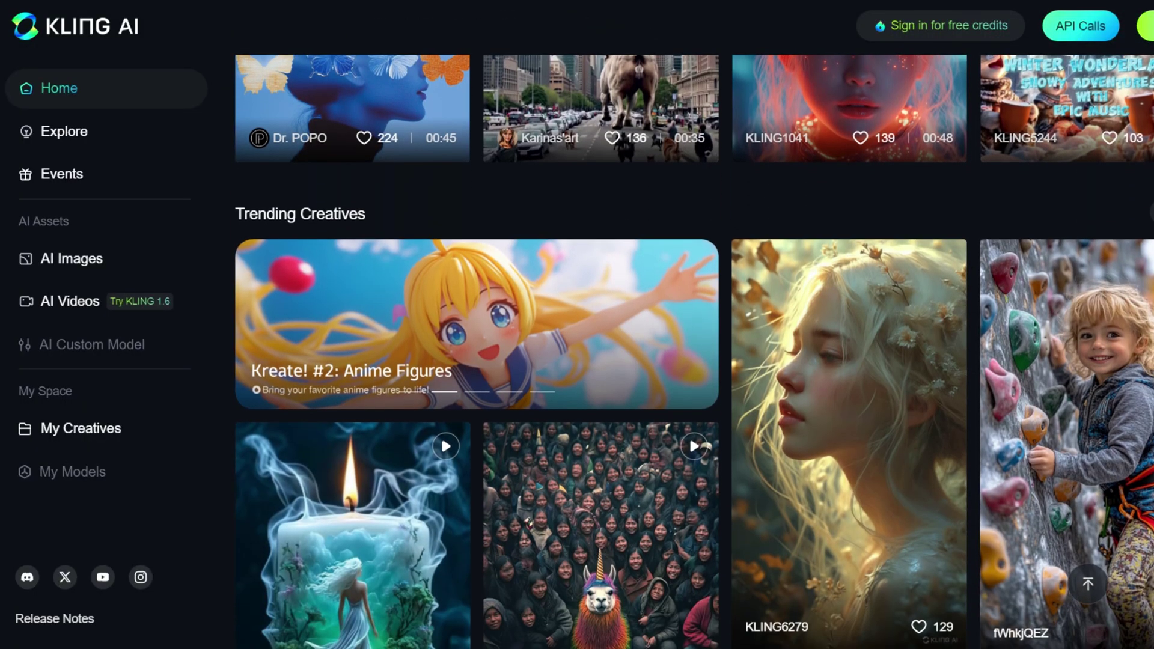
pyautogui.scroll(-5, 694, 361)
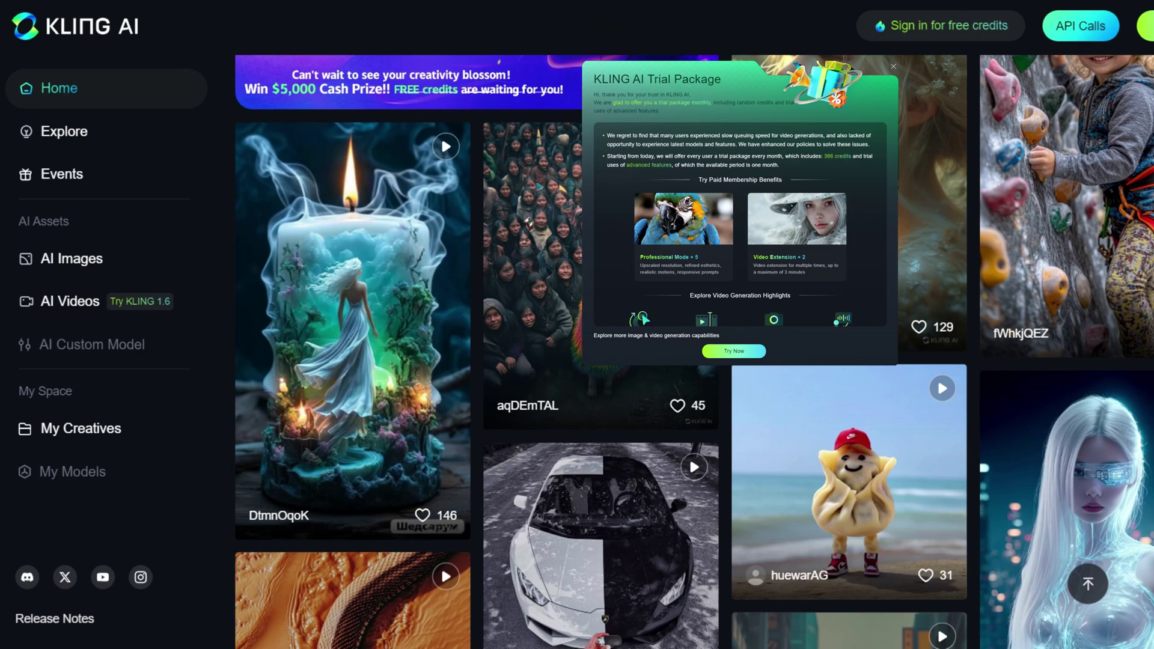
pyautogui.scroll(-3, 694, 361)
pyautogui.scroll(-3, 694, 361)
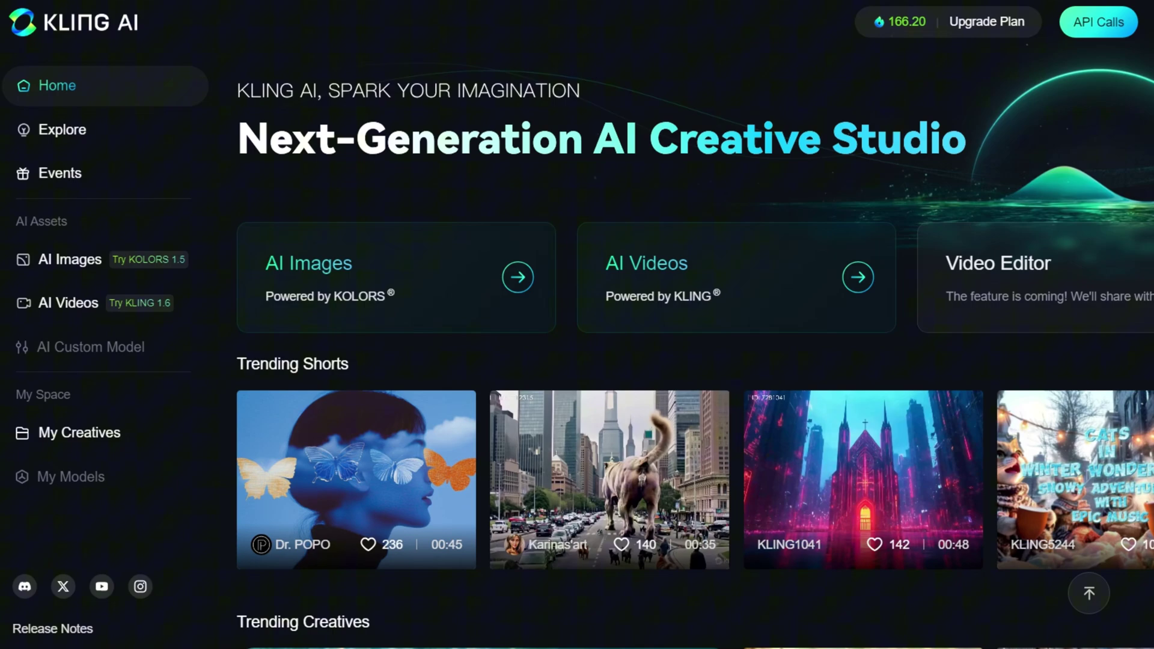
pyautogui.scroll(-5, 691, 361)
pyautogui.scroll(-4, 692, 361)
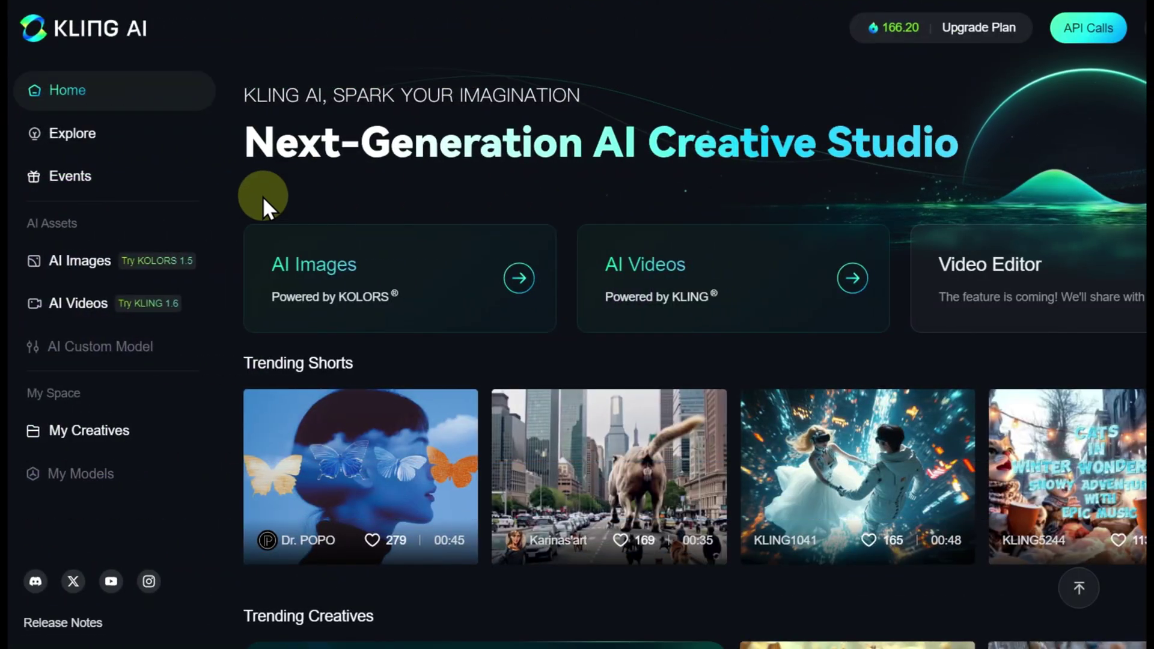
pyautogui.click(184, 257)
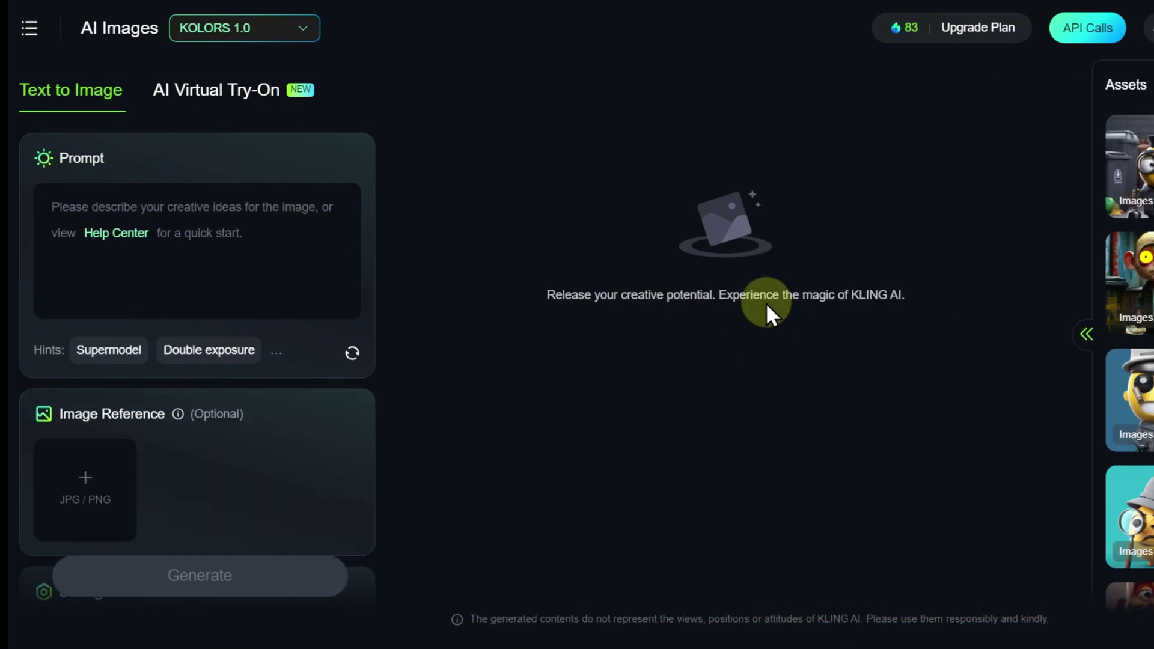
# - Set the image model to KOLORS 1.5 after briefly trying KOLORS 1.0
pyautogui.click(304, 30)
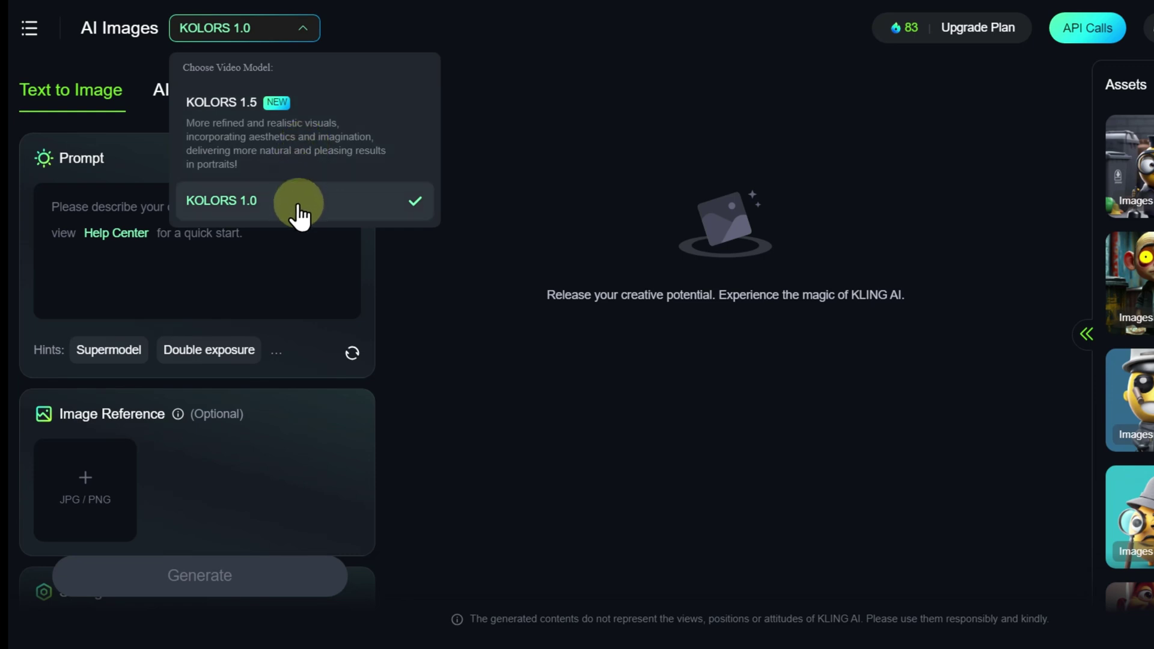
pyautogui.click(291, 137)
pyautogui.scroll(-2, 371, 313)
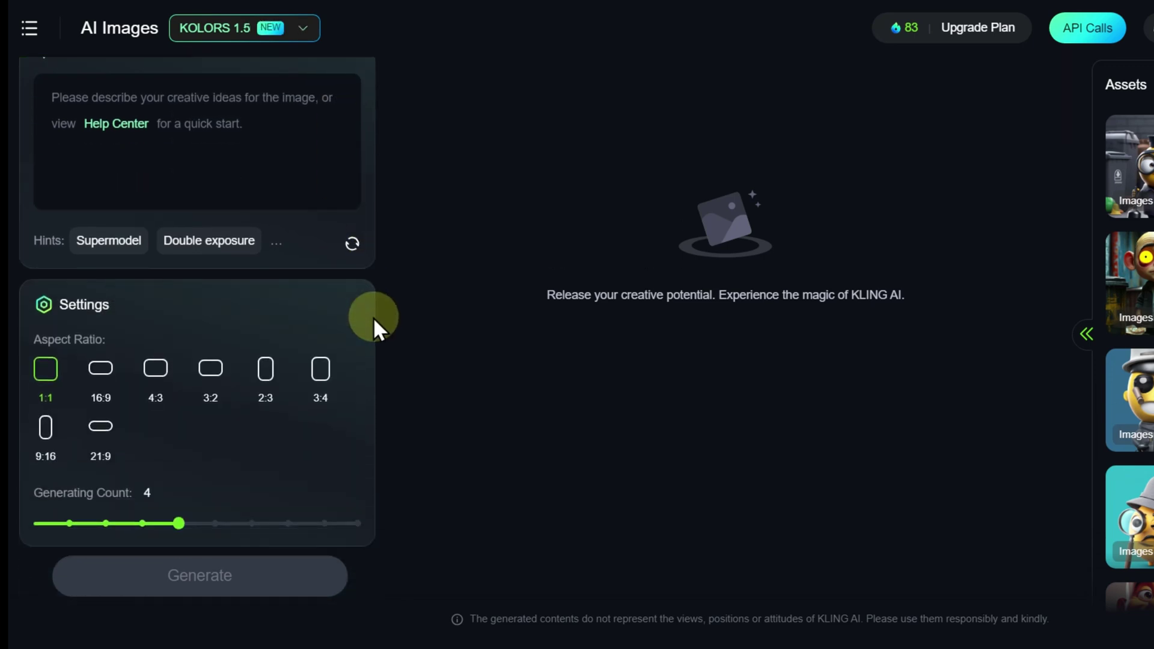
pyautogui.scroll(2, 372, 317)
pyautogui.click(307, 29)
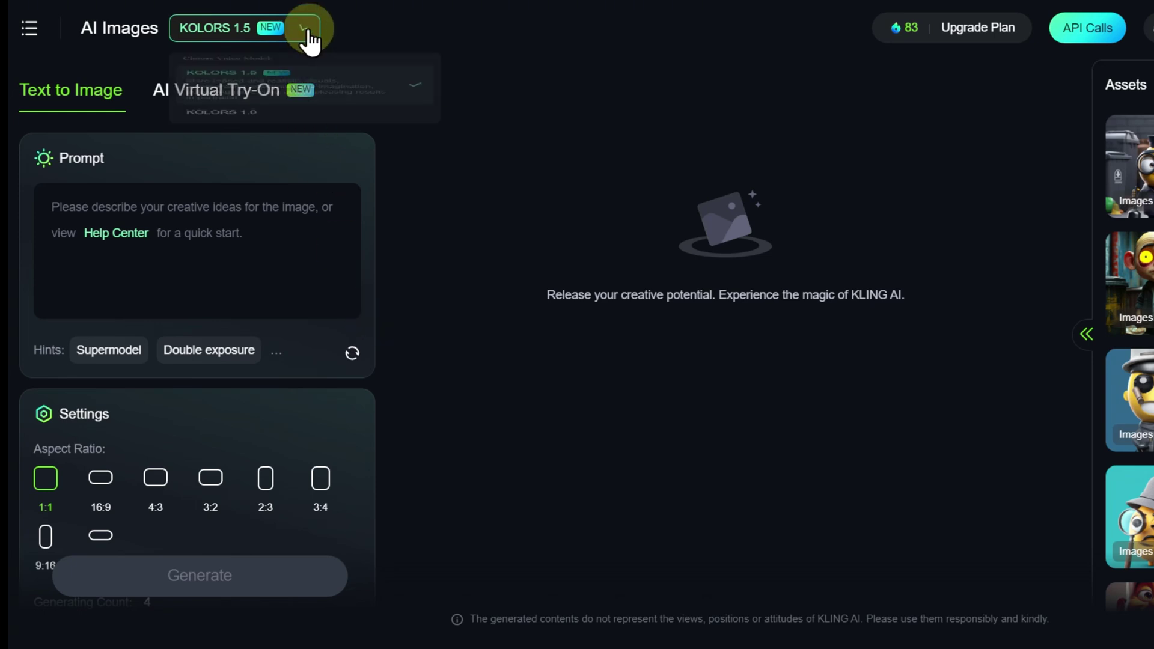
pyautogui.click(305, 205)
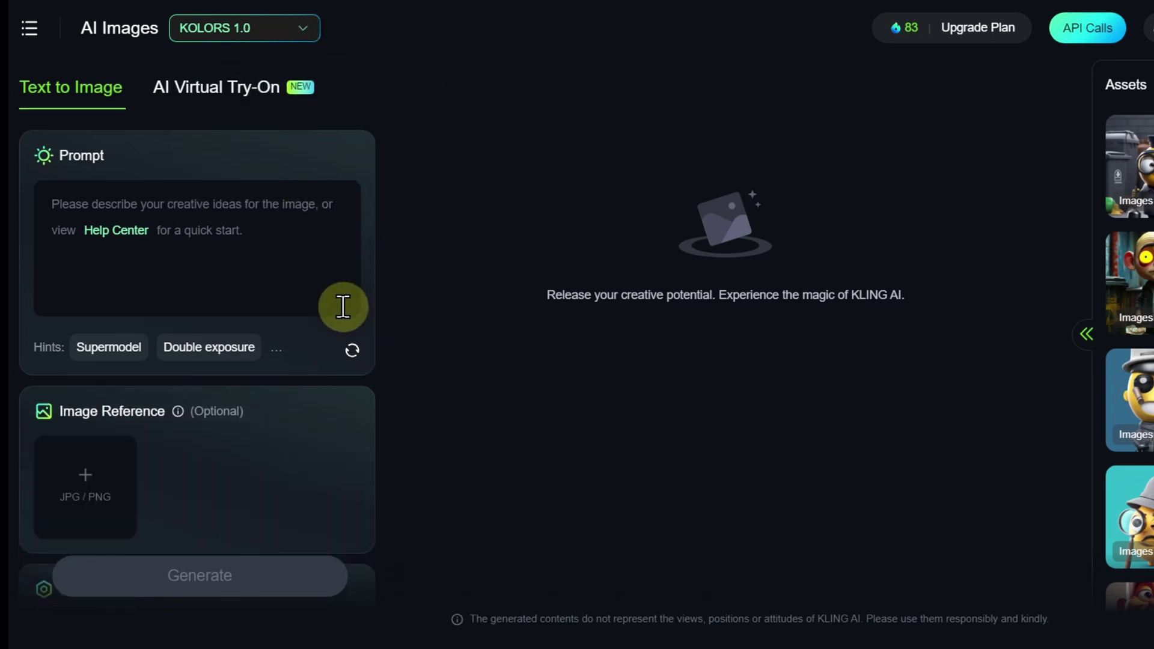
pyautogui.scroll(-5, 341, 309)
pyautogui.scroll(4, 341, 308)
pyautogui.scroll(2, 340, 308)
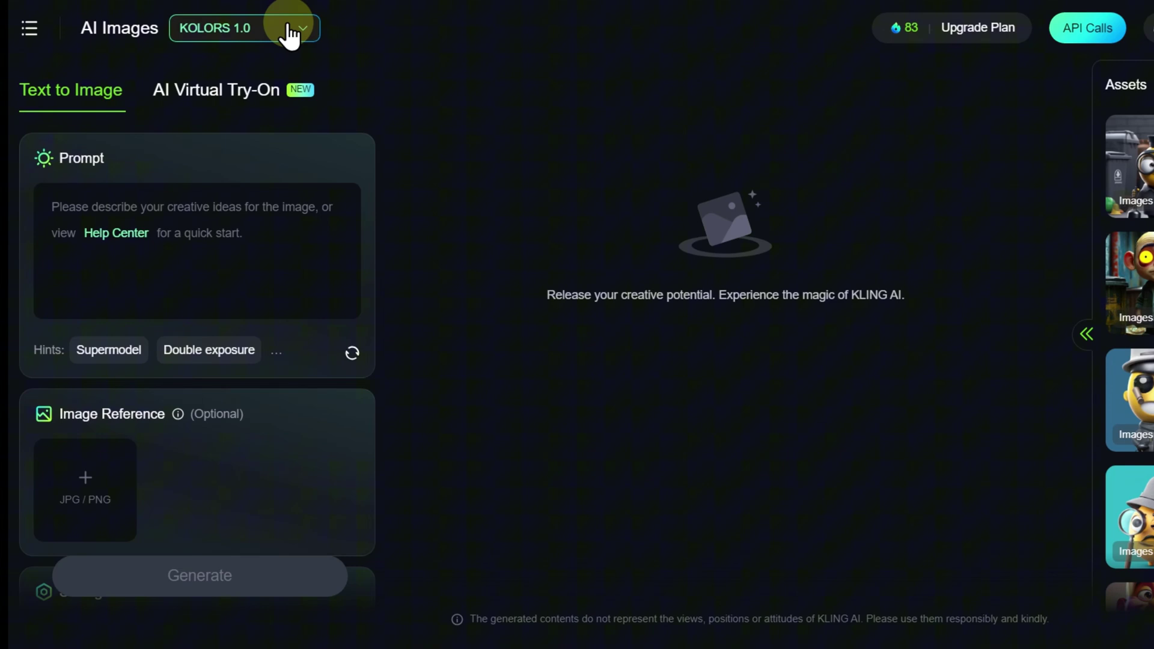
pyautogui.click(289, 33)
pyautogui.click(289, 127)
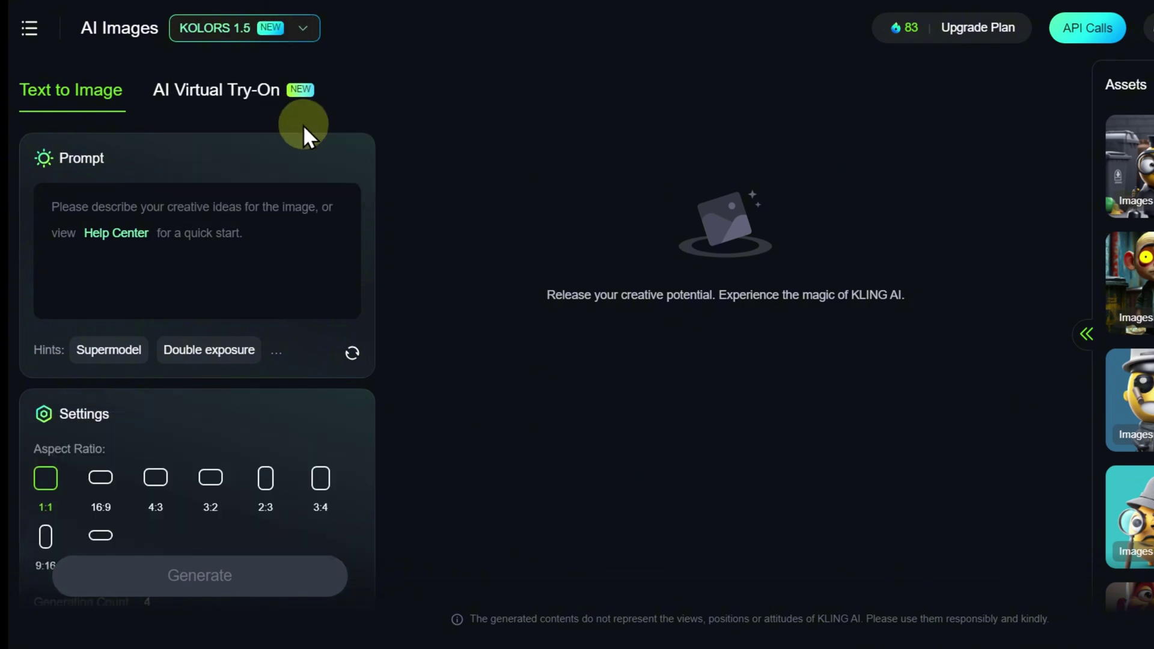
# - Generate two 9:16 images from the pasted neon cyberpunk portrait prompt
pyautogui.click(204, 217)
pyautogui.write("A digital painting of a young European woman's face in a bold, abstract style, illuminated by vibrant neon lights. The cyberpunk influence adds a futuristic edge,")
pyautogui.scroll(-2, 190, 400)
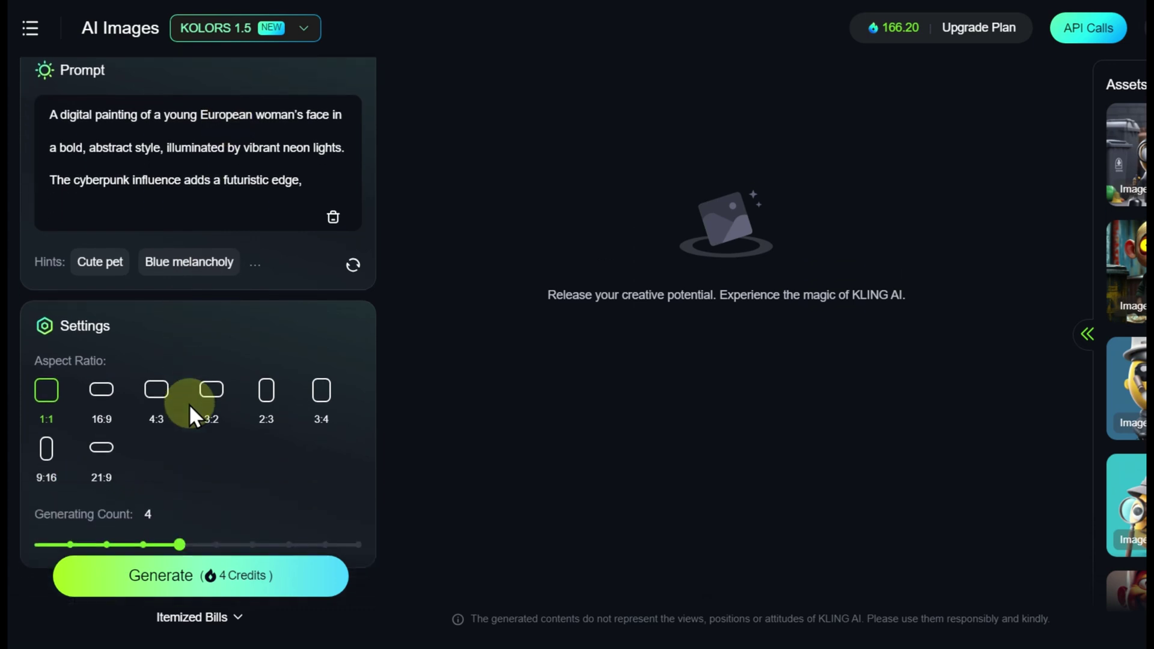
pyautogui.click(47, 429)
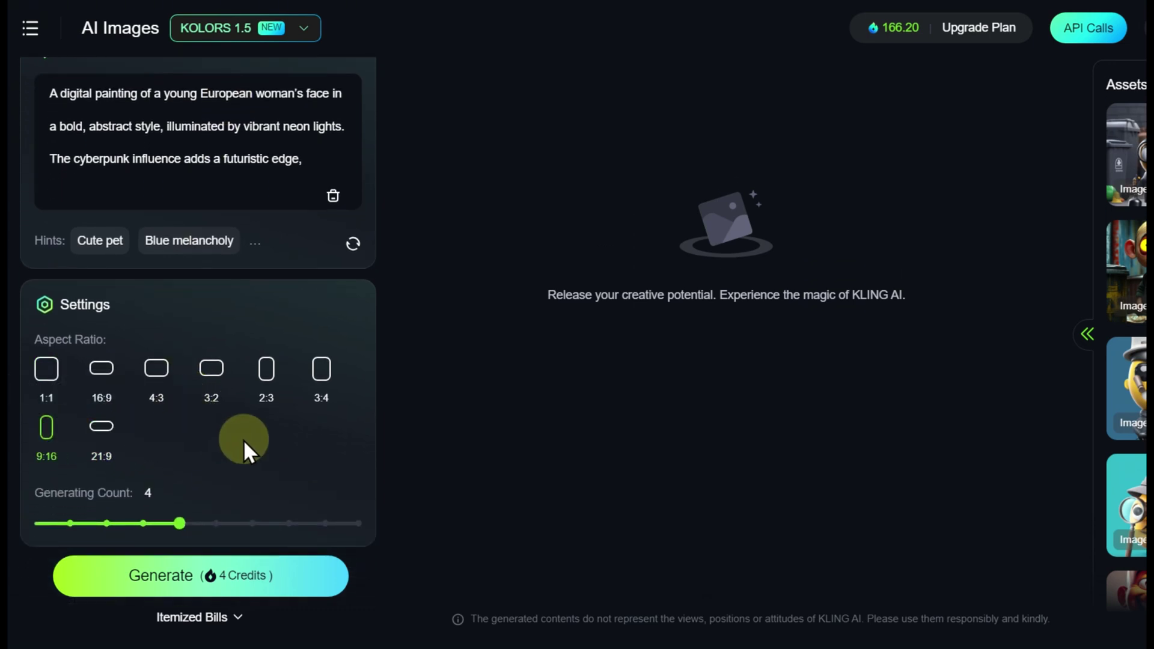
pyautogui.moveTo(175, 529); pyautogui.dragTo(117, 531)
pyautogui.click(166, 568)
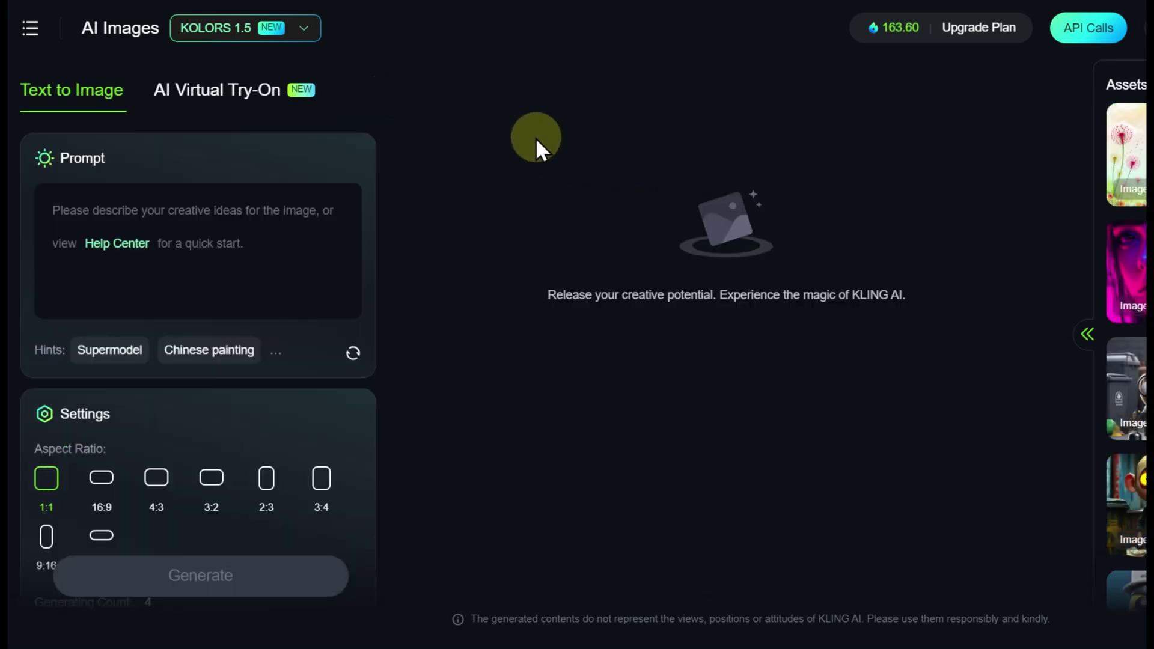
# - Switch to KOLORS 1.0 and upload a flower-painting reference image
pyautogui.click(303, 33)
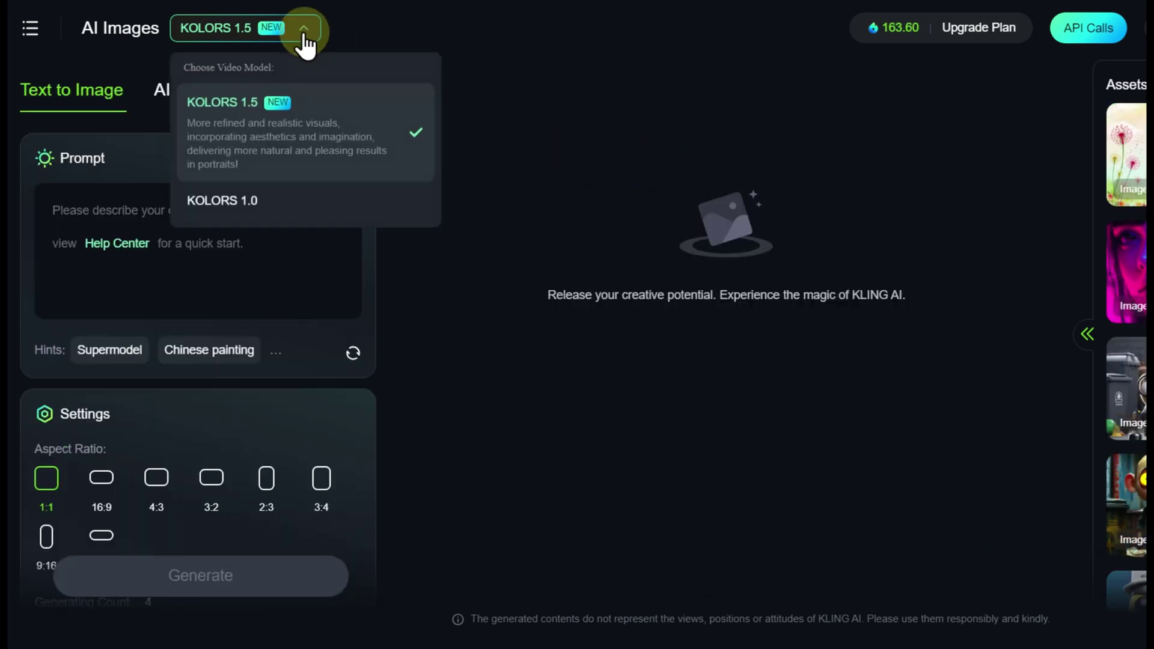
pyautogui.click(278, 201)
pyautogui.scroll(-2, 346, 322)
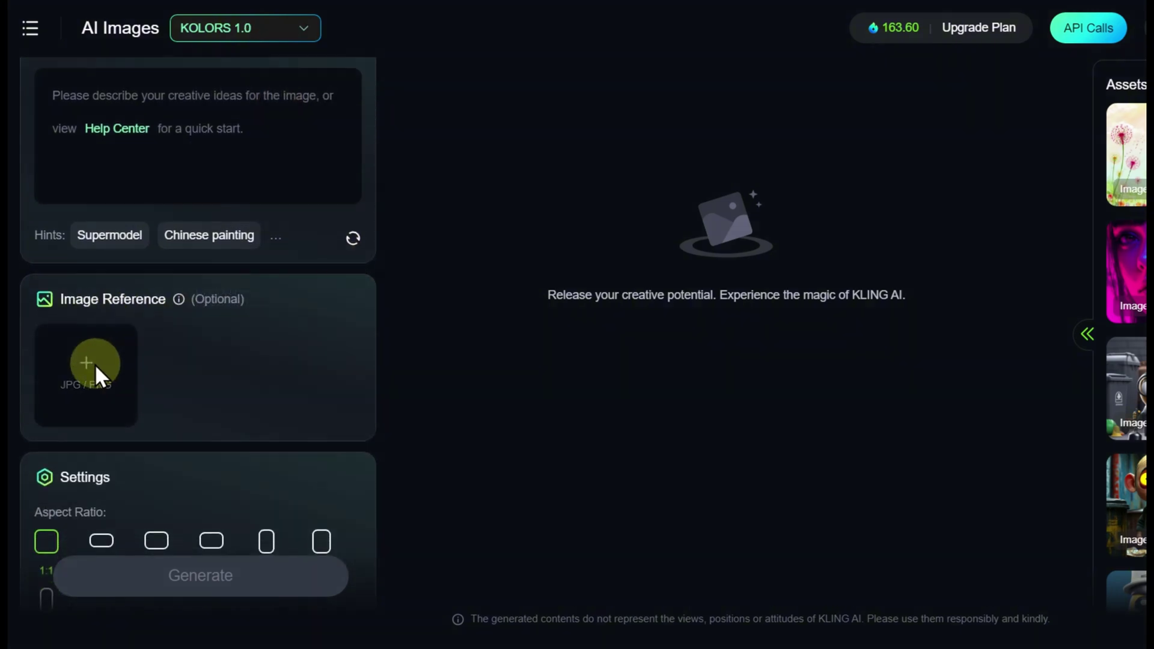
pyautogui.click(95, 364)
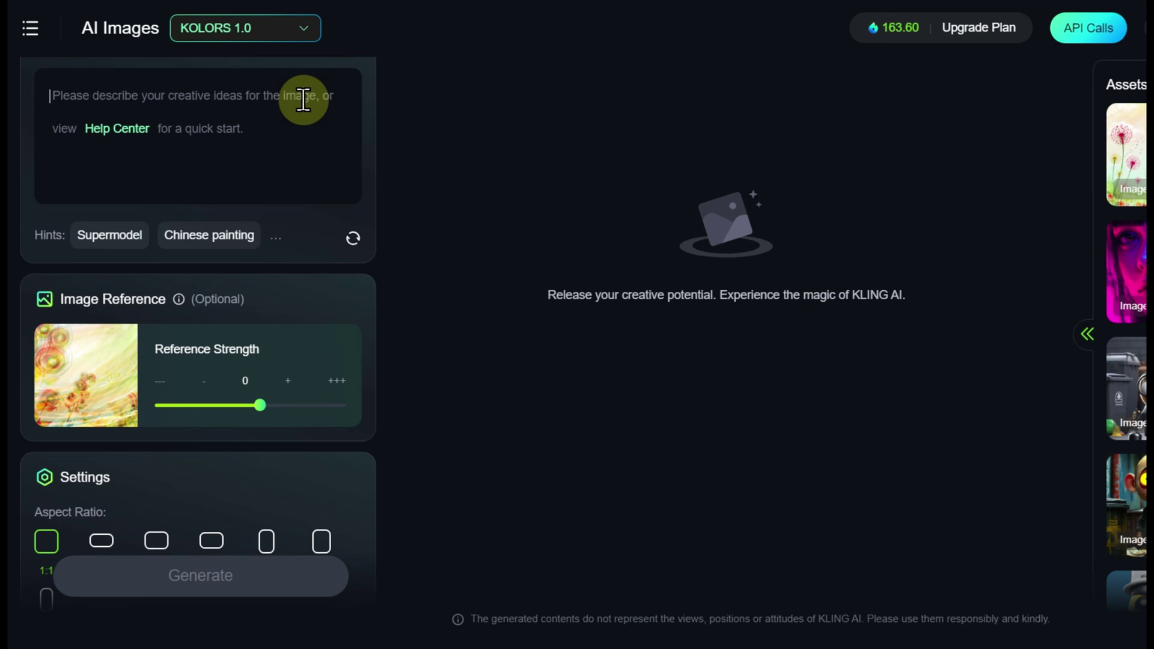
# - Generate two images from the prompt 'Field of dandelions.'
pyautogui.write('Field of dandelions.')
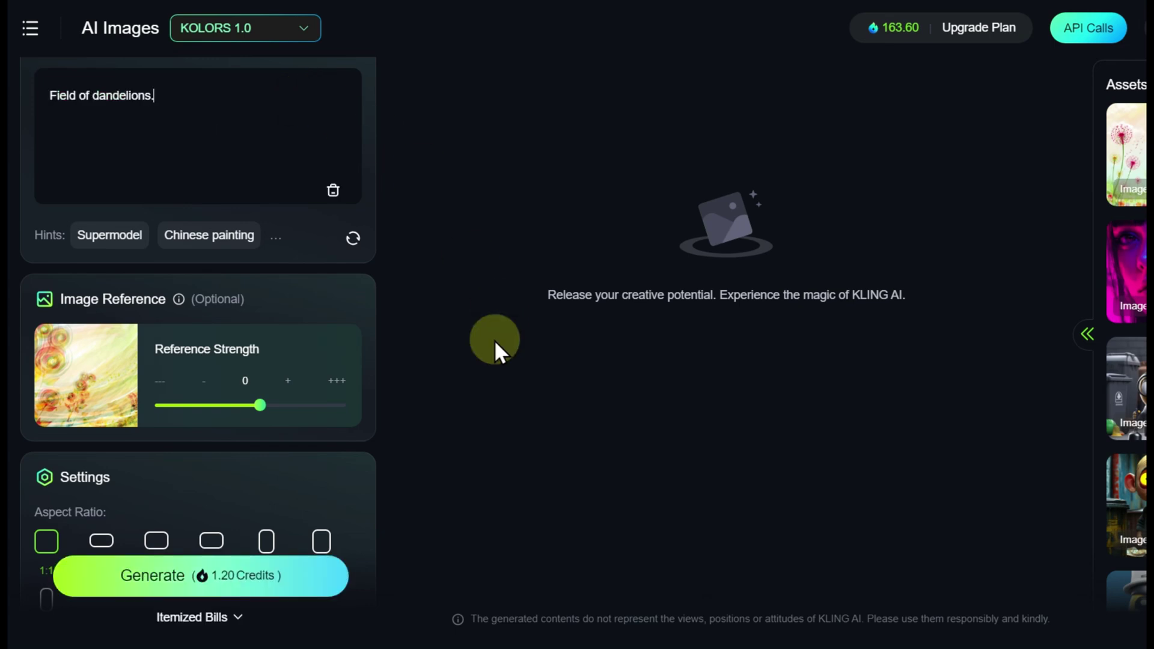
pyautogui.scroll(-3, 370, 516)
pyautogui.click(105, 523)
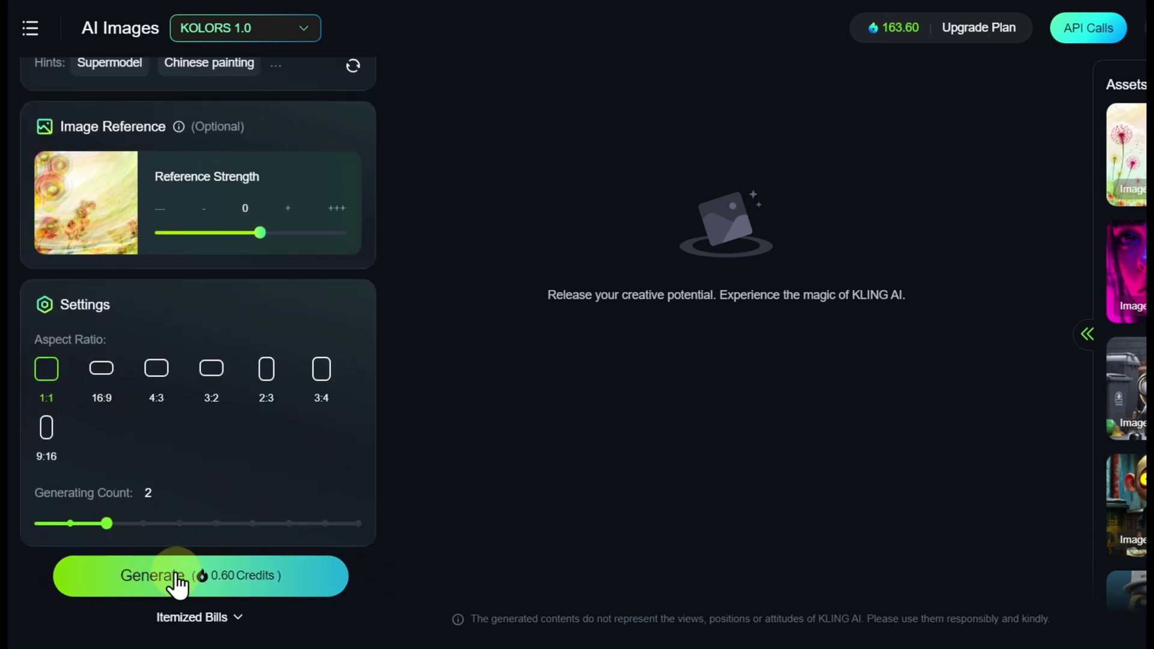
pyautogui.click(175, 586)
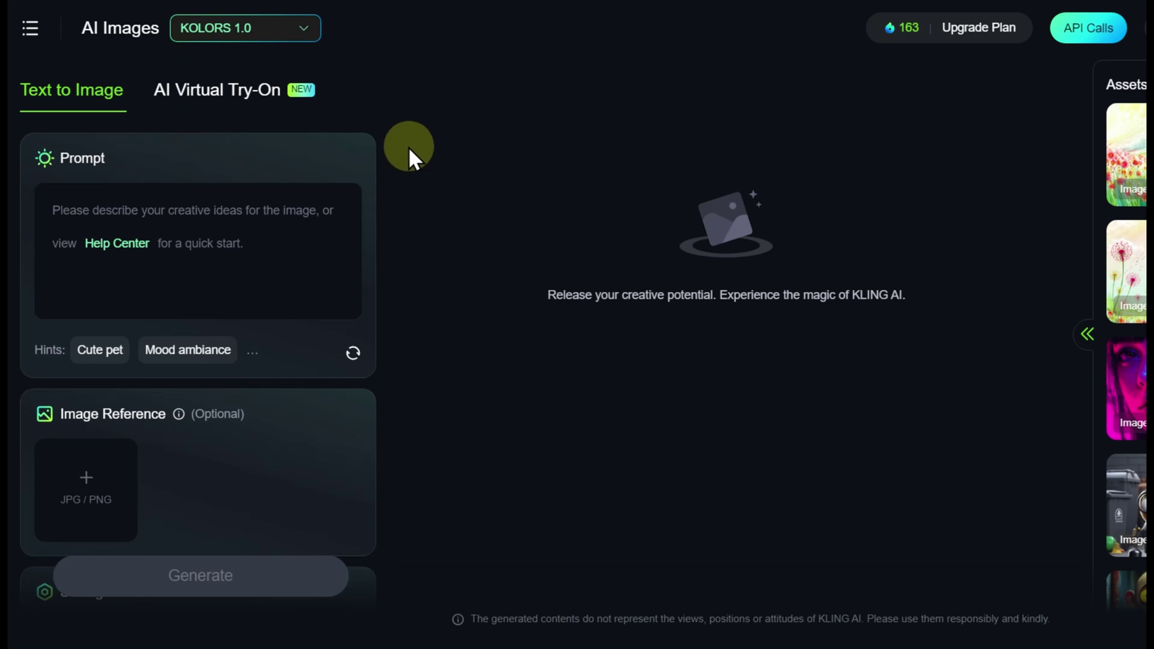
# - In AI Virtual Try-On, set the model to Elderly with the third, darker skin tone
pyautogui.click(247, 98)
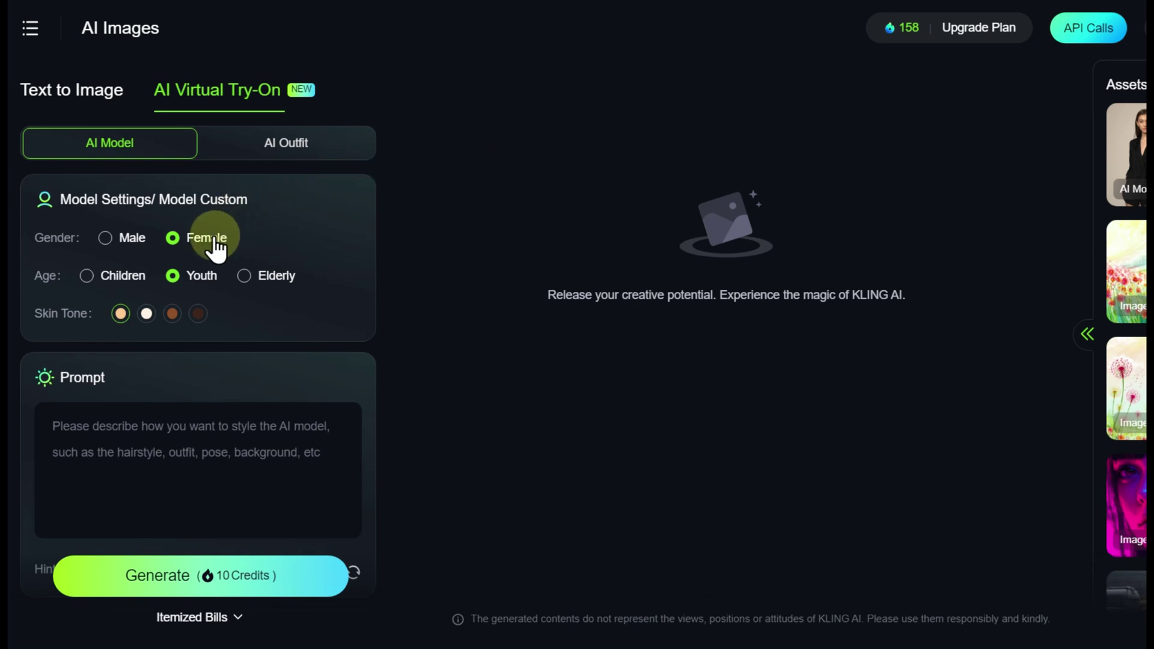
pyautogui.click(267, 279)
pyautogui.click(173, 313)
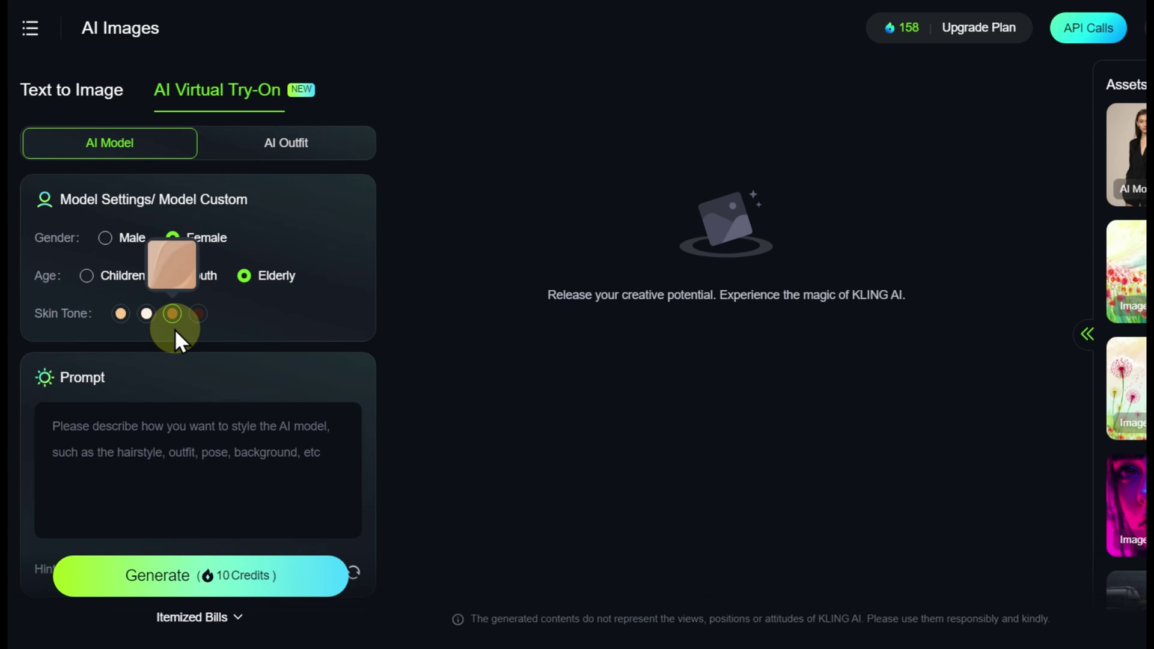
# - Generate one 2:3 image from the pasted fashion model description
pyautogui.click(160, 425)
pyautogui.write('A professional fashion model with a confident yet natural presence, ideal for showcasing clothing in an online store.')
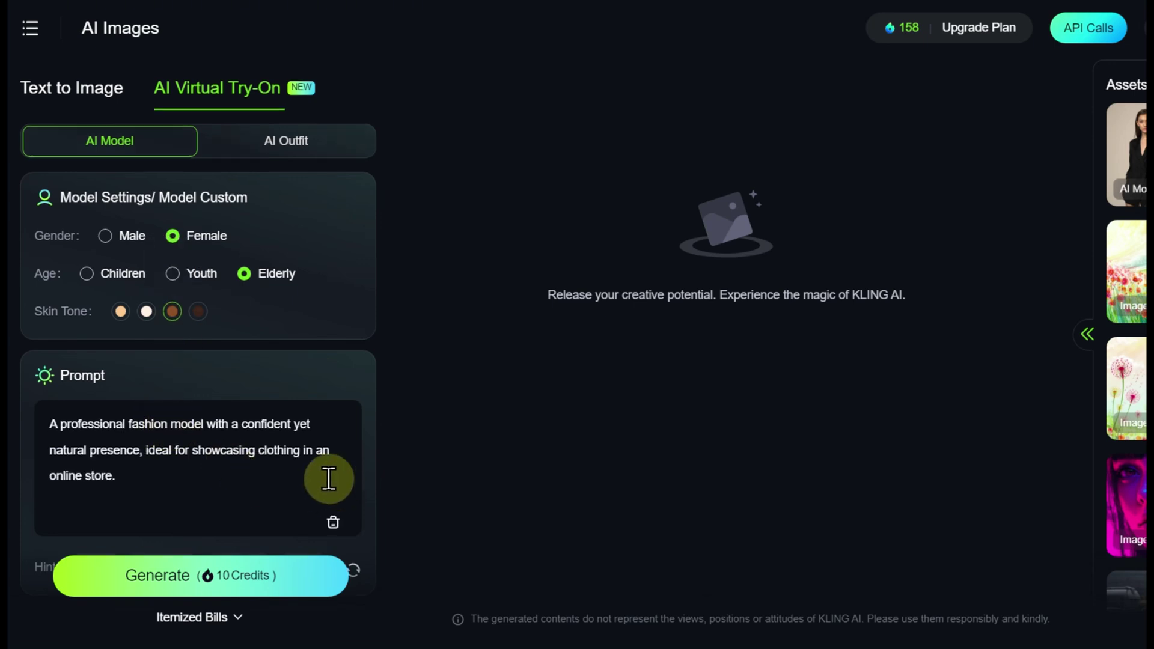
pyautogui.scroll(-5, 323, 477)
pyautogui.click(155, 428)
pyautogui.moveTo(196, 525); pyautogui.dragTo(117, 524)
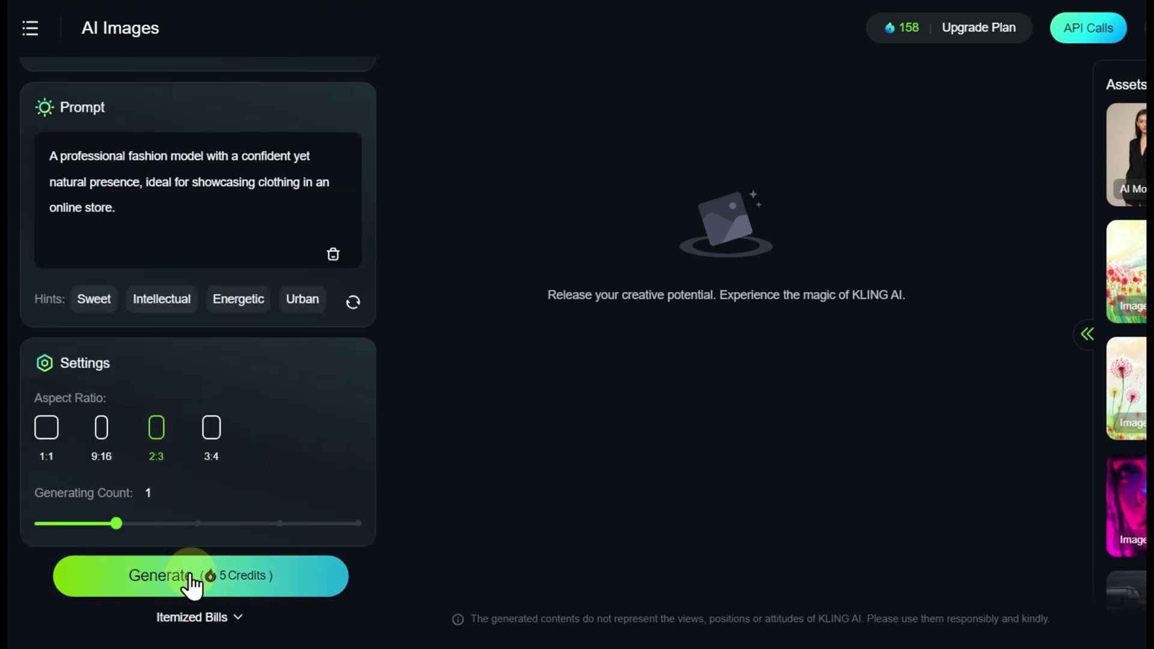
pyautogui.click(193, 583)
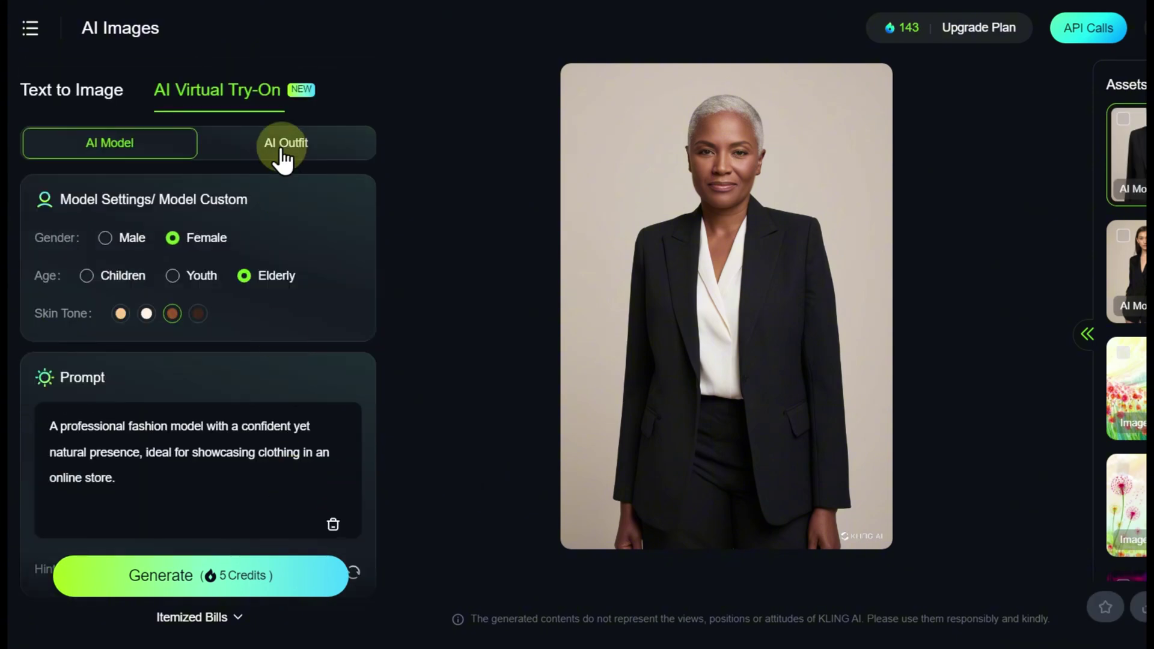
# - Switch to AI Outfit and keep the AI Model option after checking the default and upload choices
pyautogui.click(282, 147)
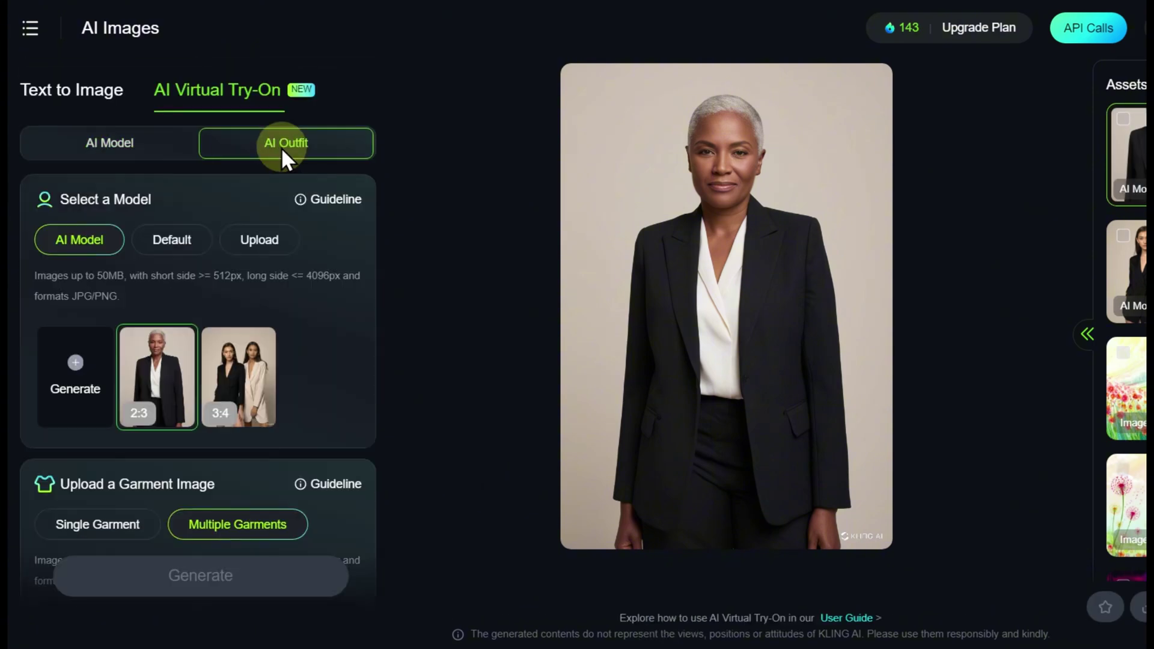
pyautogui.click(163, 243)
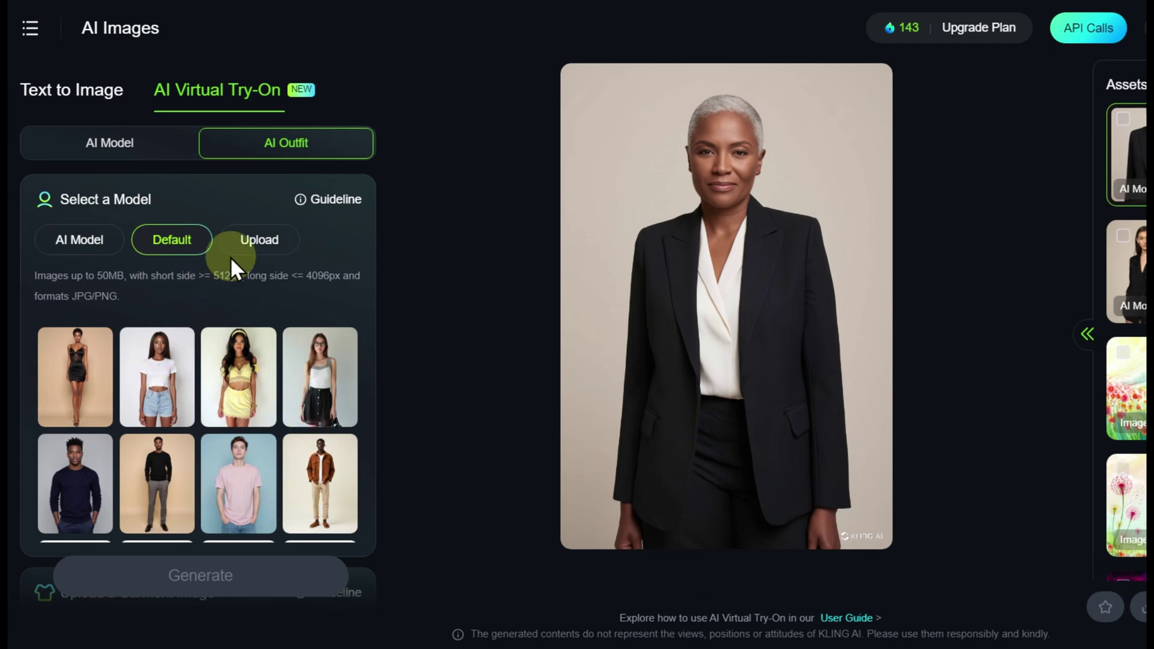
pyautogui.click(248, 249)
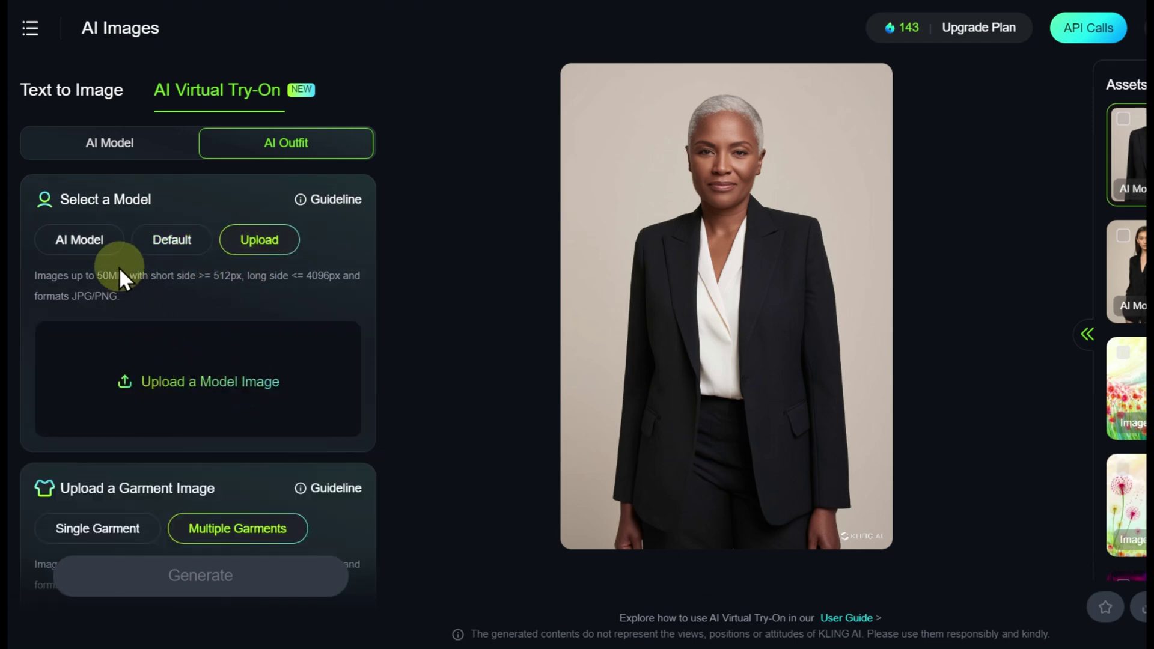
pyautogui.click(107, 246)
pyautogui.scroll(-5, 330, 340)
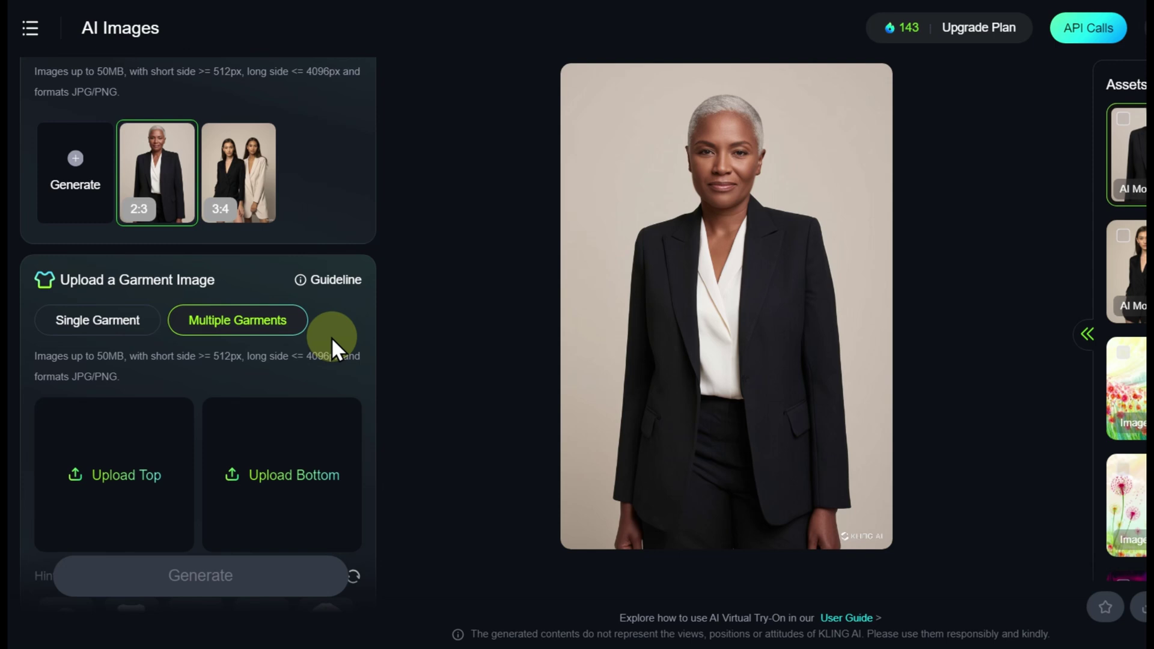
pyautogui.scroll(-3, 186, 370)
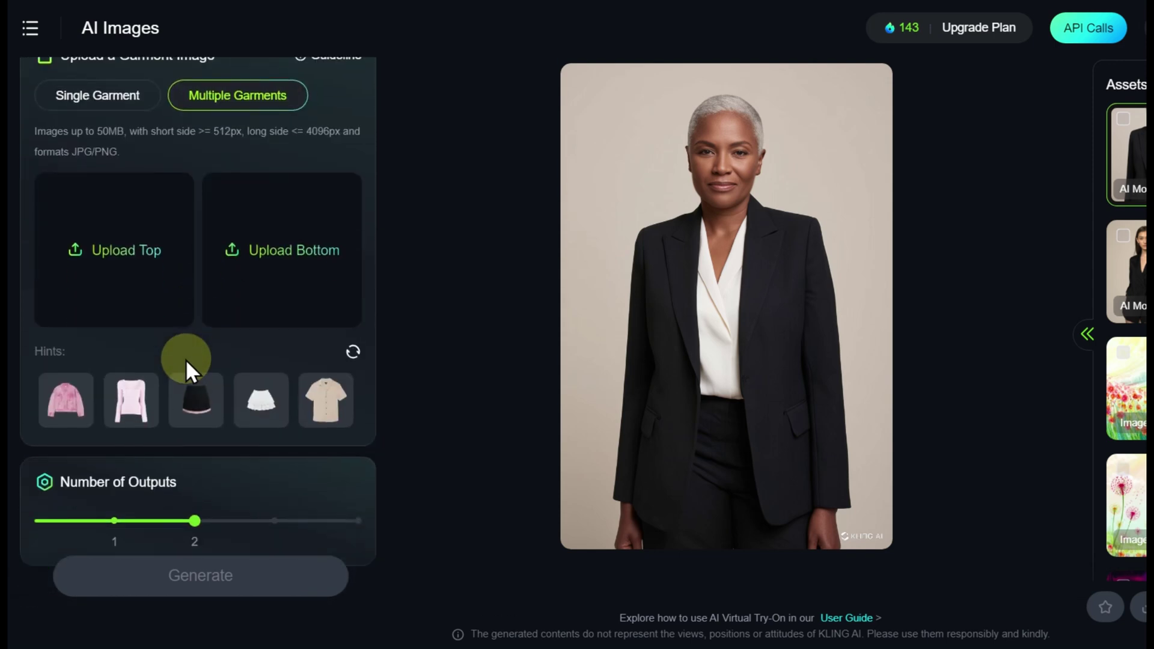
# - Generate the try-on with the pink jacket top and white skirt bottom
pyautogui.click(55, 384)
pyautogui.click(265, 382)
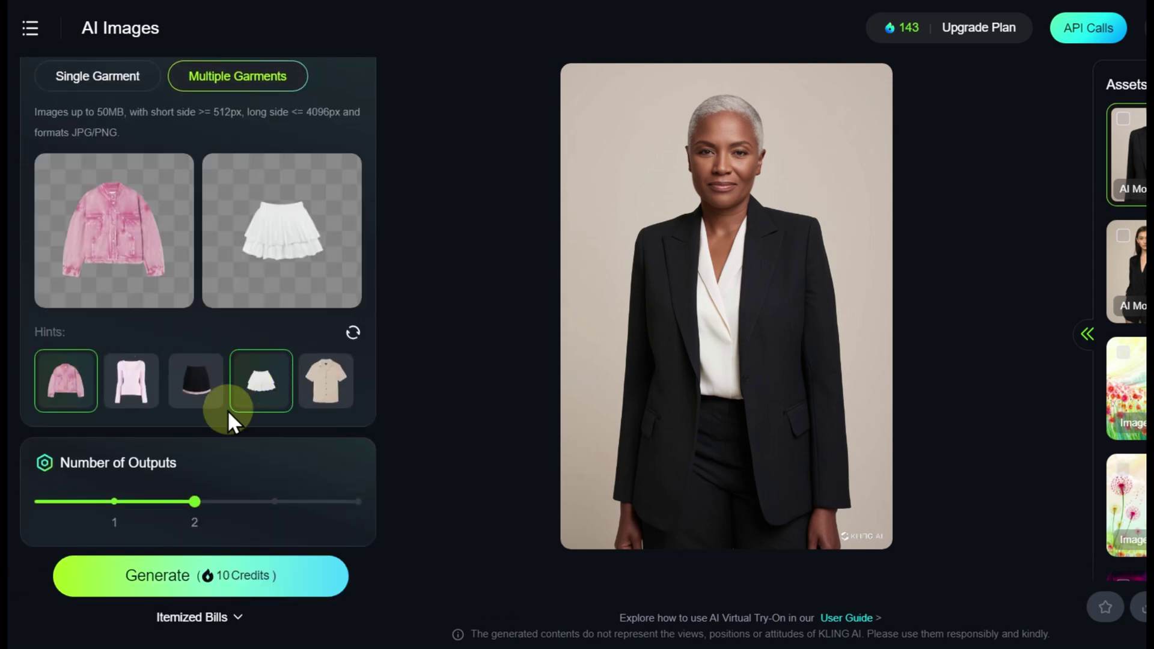
pyautogui.click(255, 582)
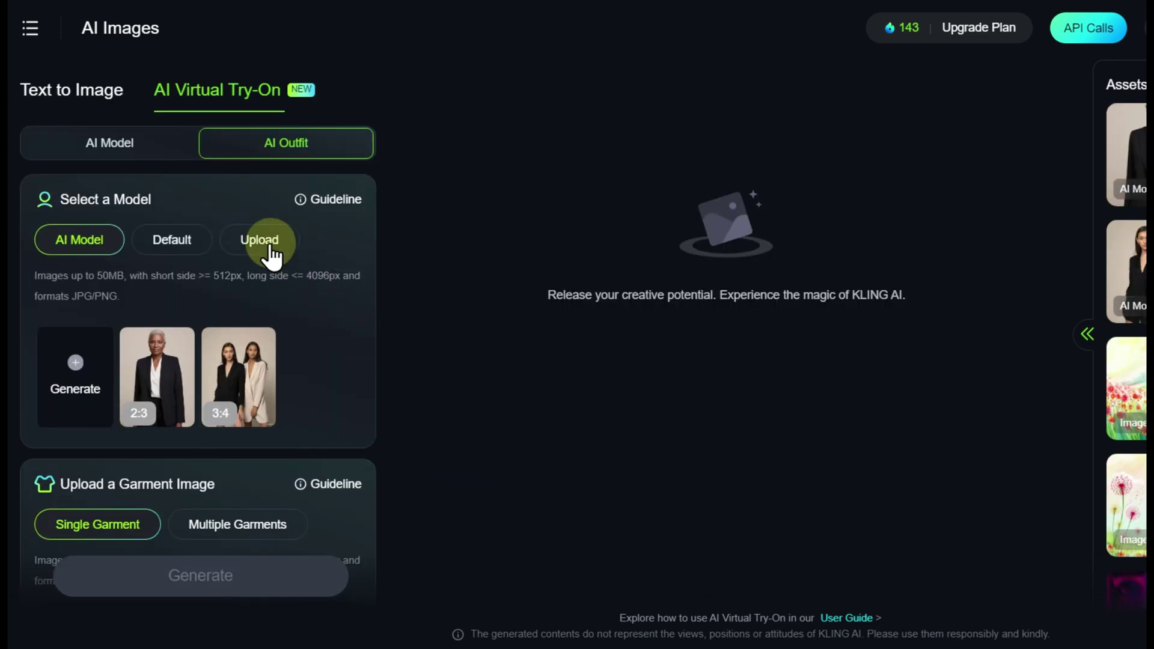
# - Generate one Multiple Garments try-on on an uploaded model with puffer jacket and cargo trousers
pyautogui.click(267, 244)
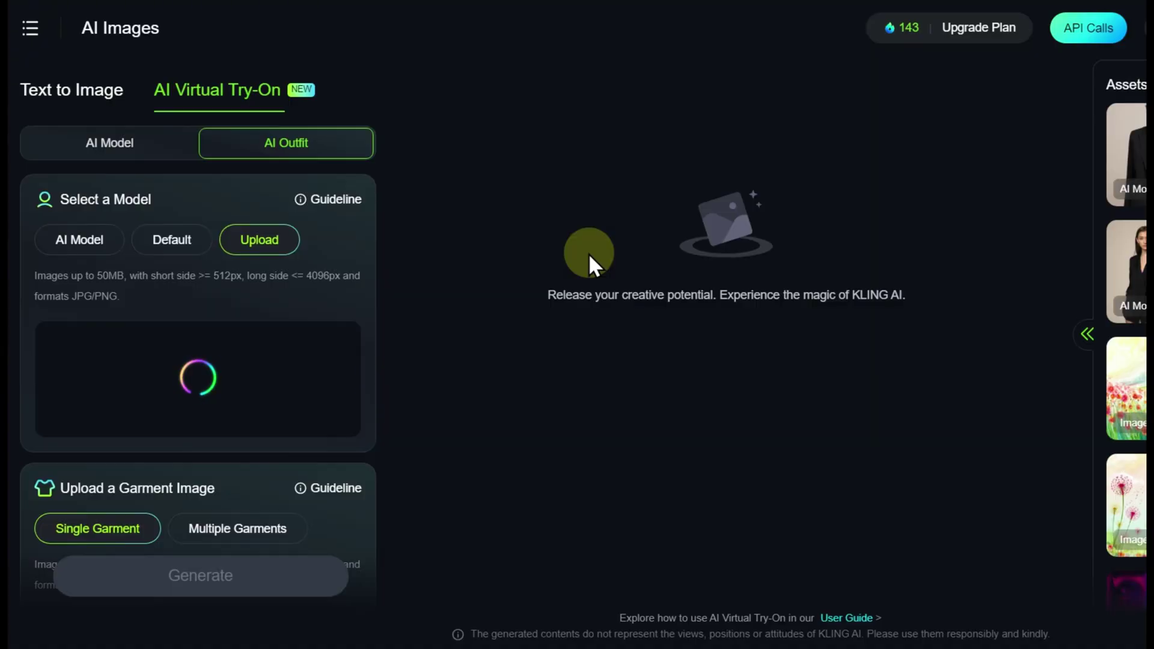
pyautogui.scroll(-5, 276, 241)
pyautogui.click(272, 160)
pyautogui.click(110, 330)
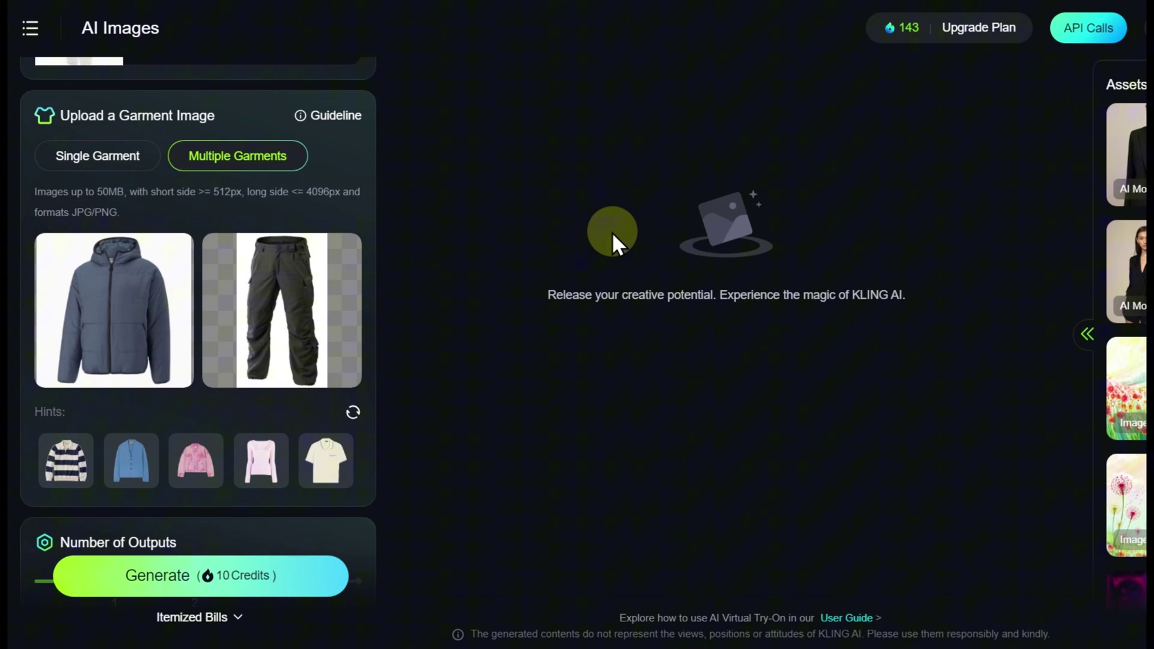
pyautogui.scroll(-2, 348, 475)
pyautogui.click(141, 508)
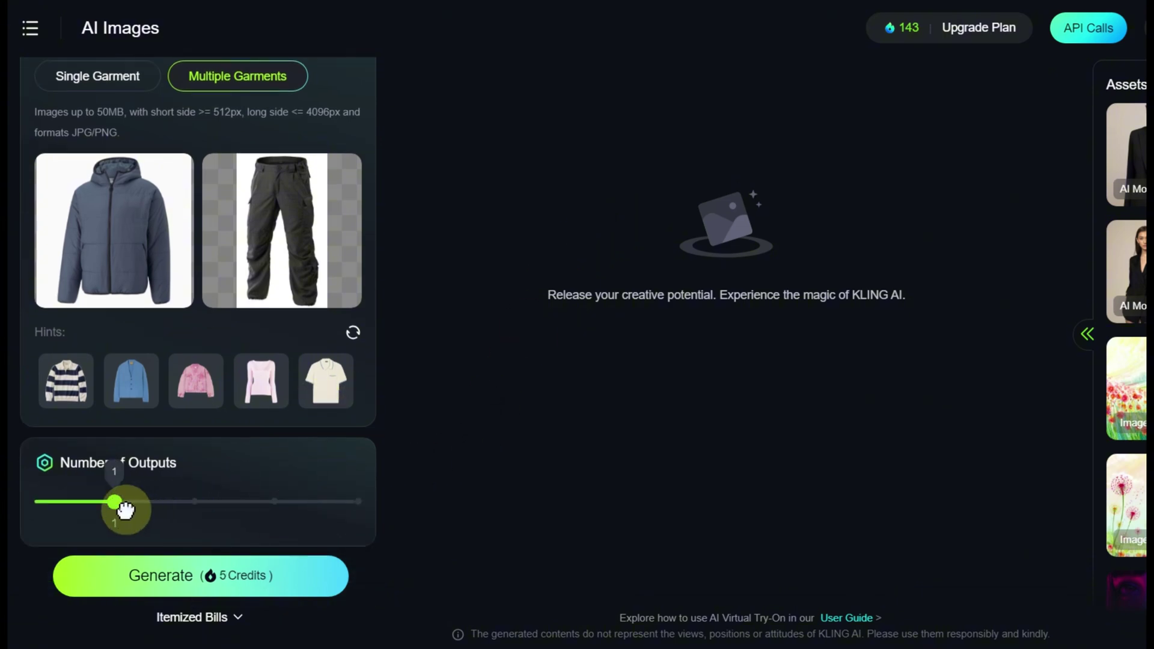
pyautogui.click(193, 579)
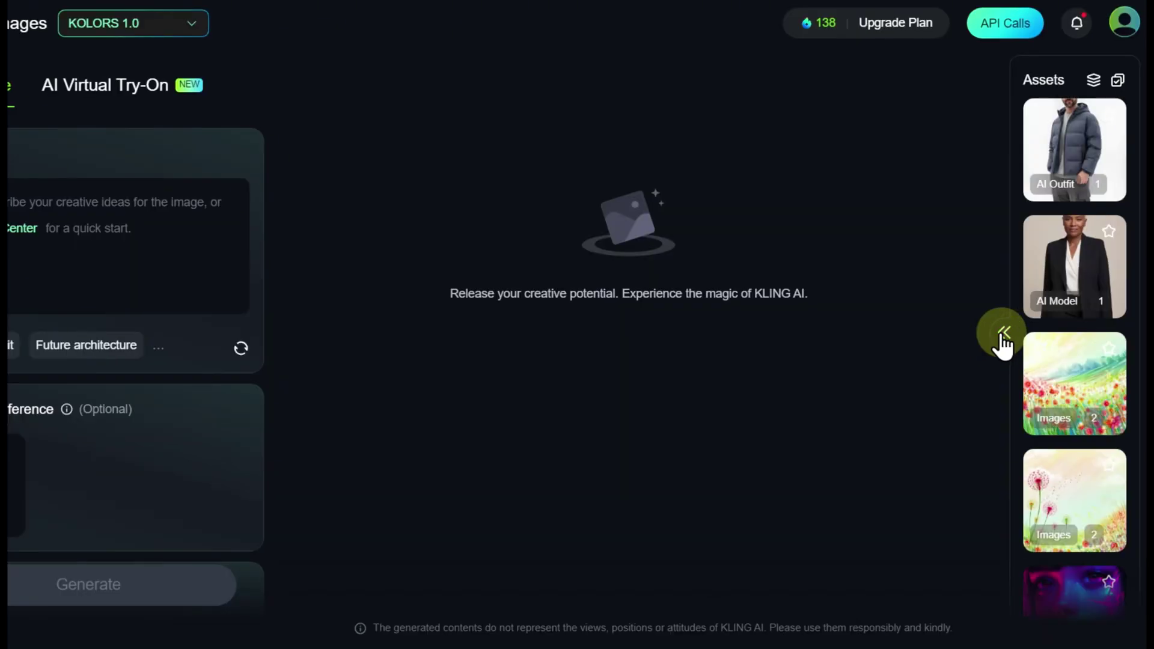
# - Favourite the AI Model, flower meadow and yellow-eyed character assets
pyautogui.click(1003, 335)
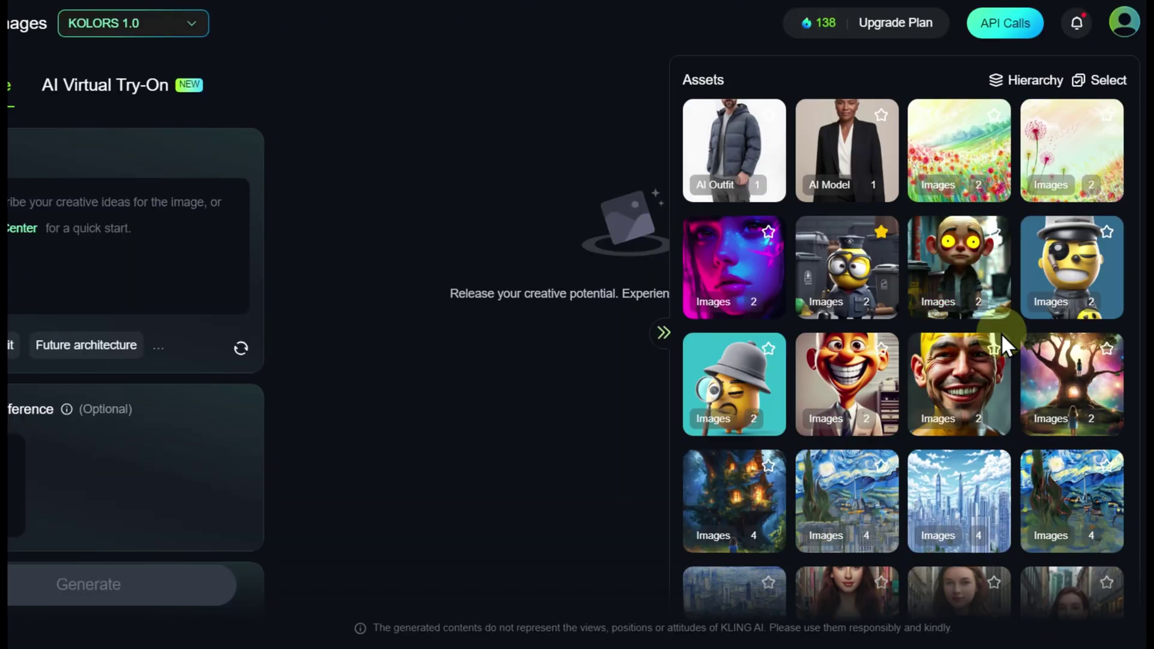
pyautogui.click(1113, 82)
pyautogui.click(815, 115)
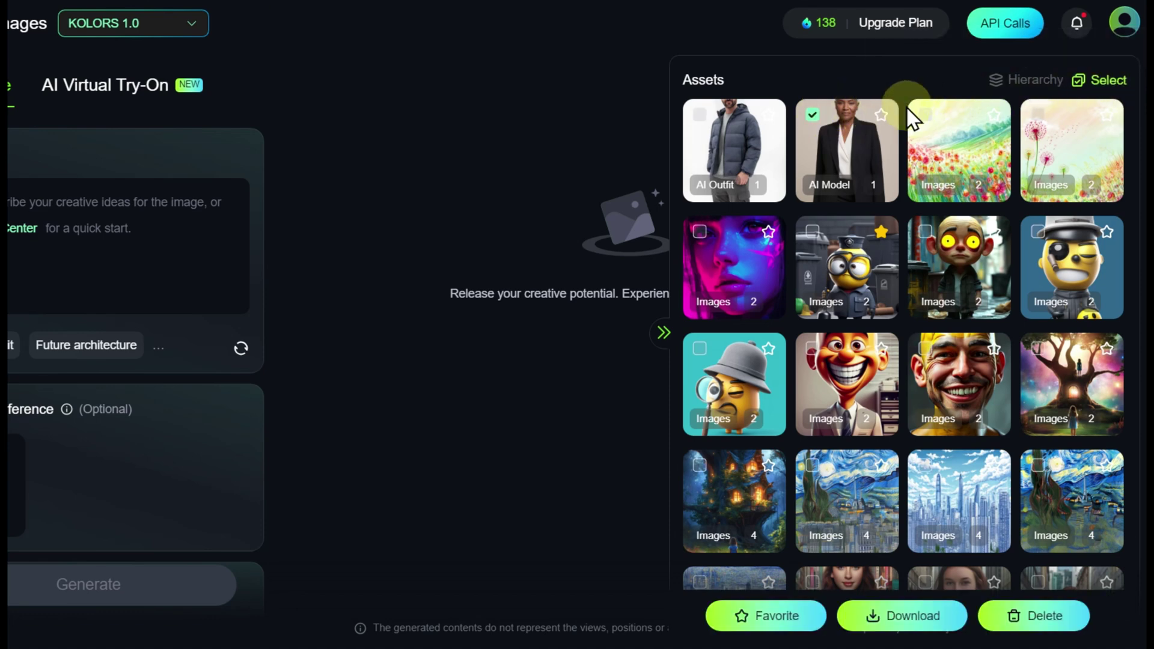
pyautogui.click(923, 116)
pyautogui.click(926, 236)
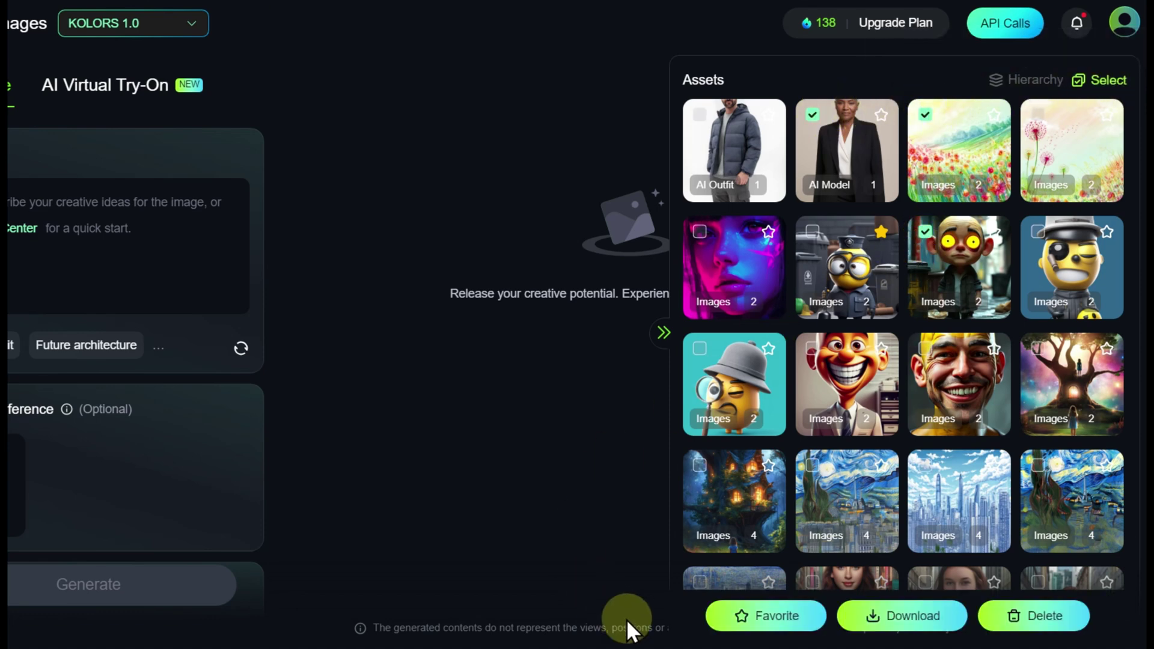
pyautogui.click(775, 630)
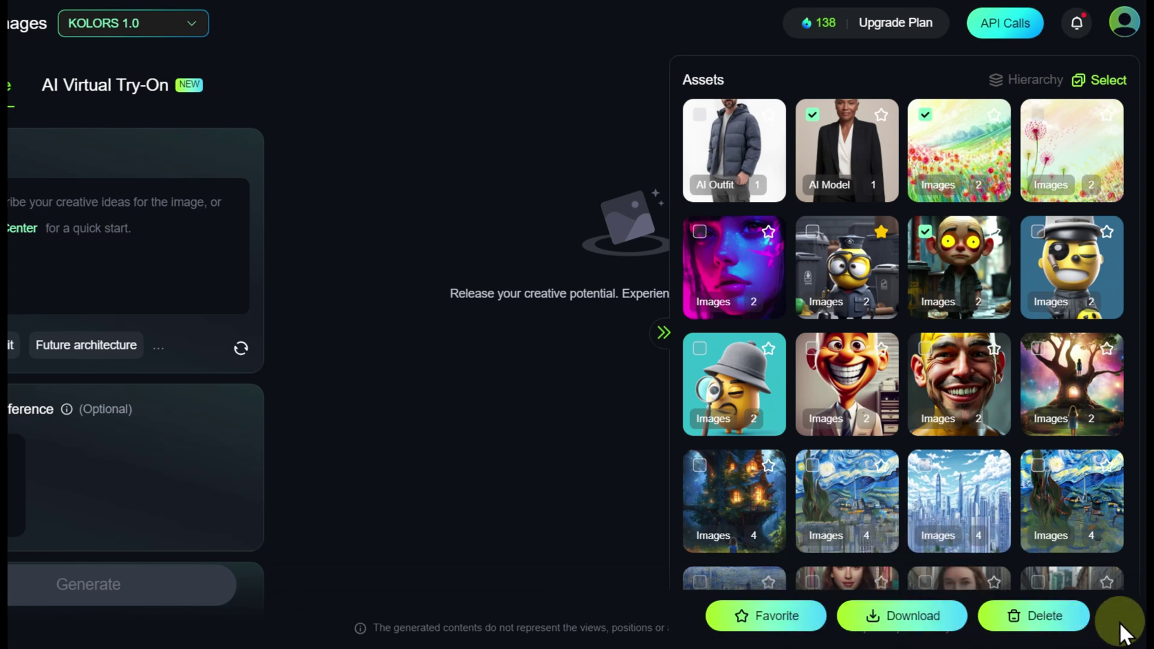
# - View the left neon portrait full-screen and check its extra actions
pyautogui.click(663, 332)
pyautogui.click(1062, 445)
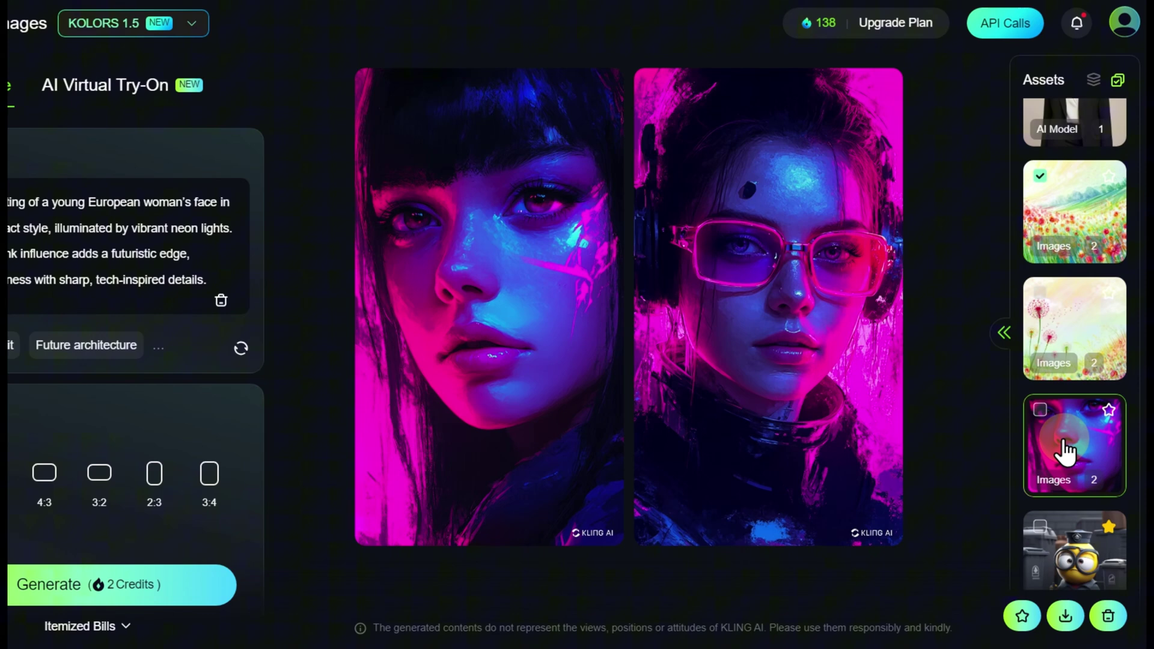
pyautogui.click(522, 300)
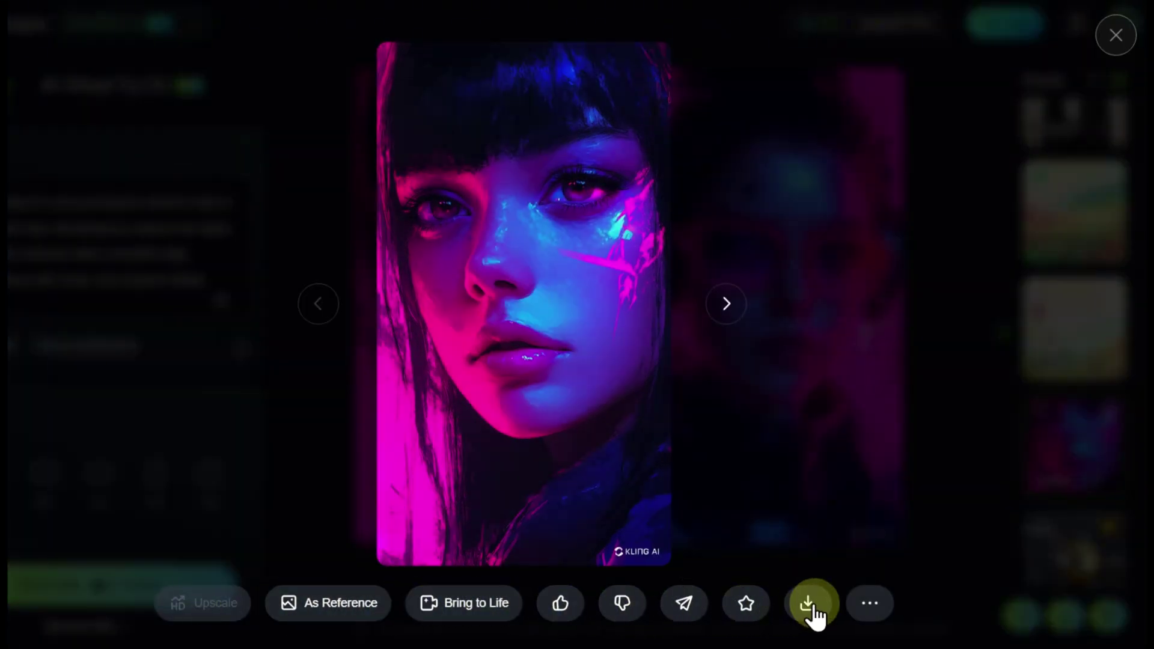
pyautogui.click(869, 604)
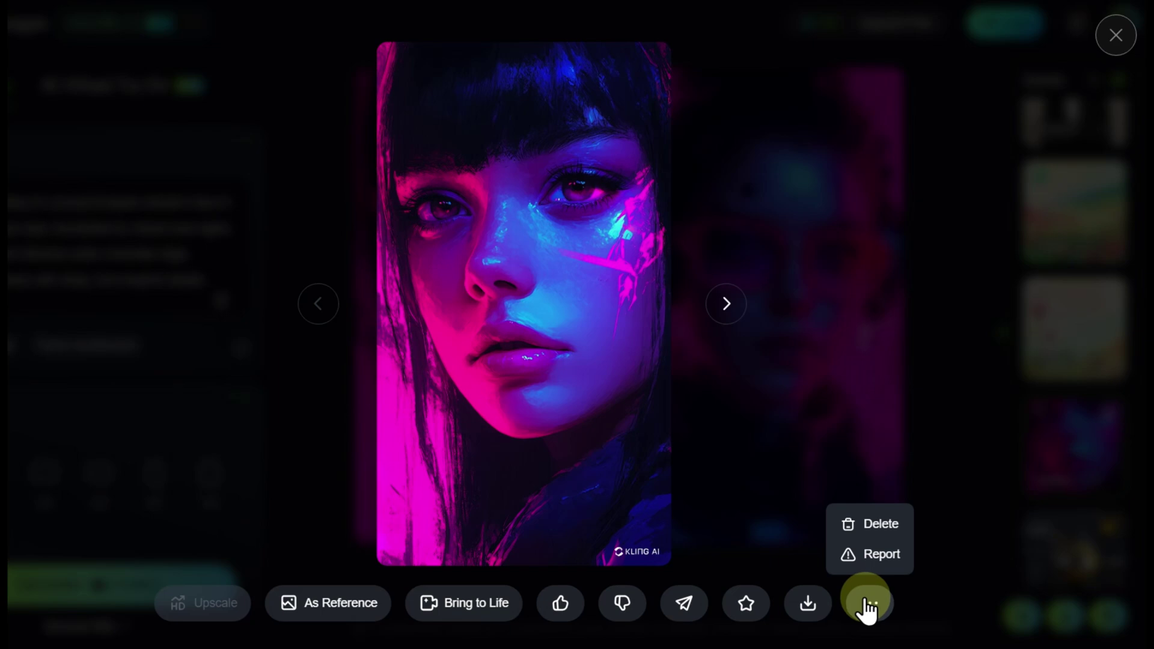
pyautogui.click(463, 621)
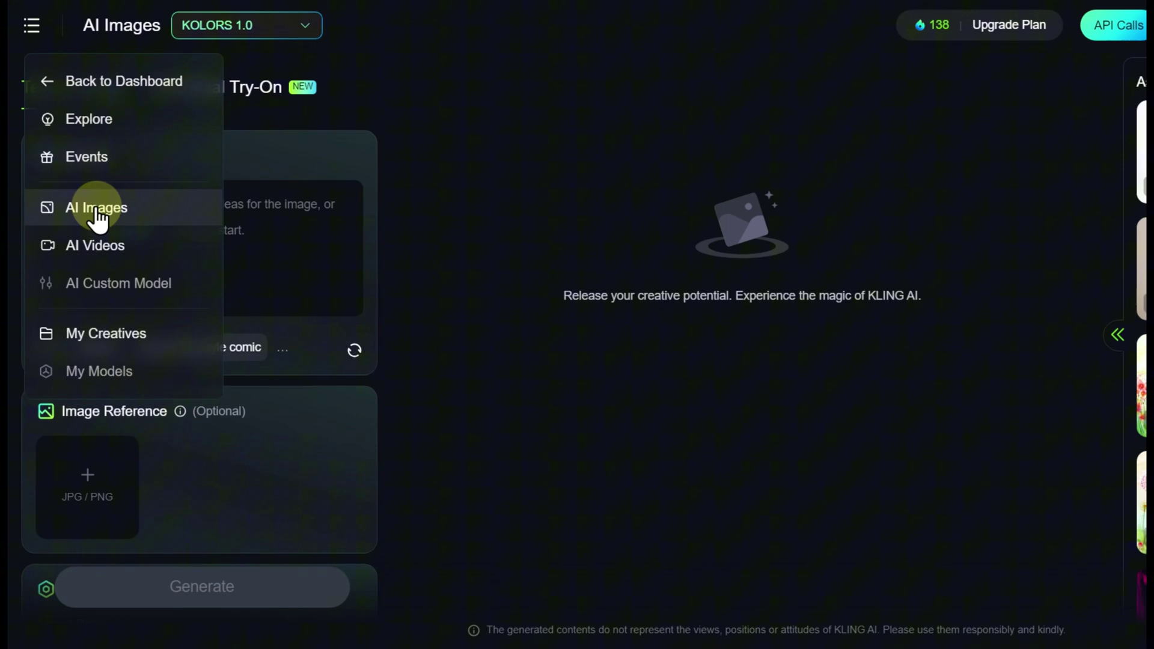
# - In AI Videos, paste the cloaked boy and horse prompt and set creativity to 0.4
pyautogui.click(104, 252)
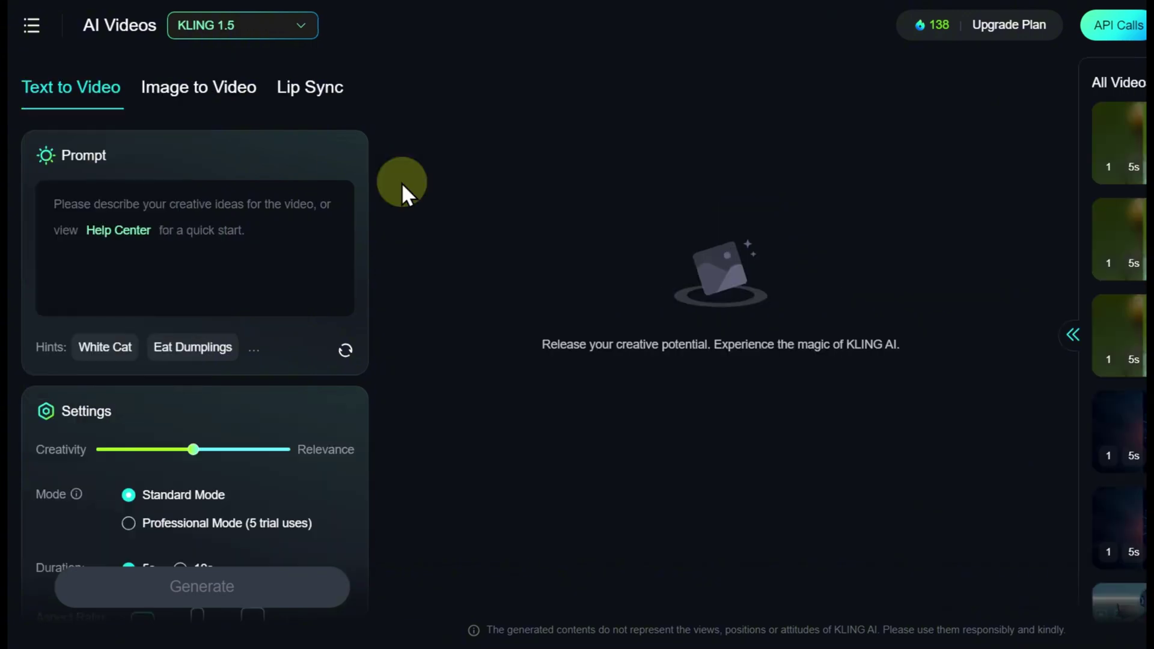
pyautogui.click(134, 210)
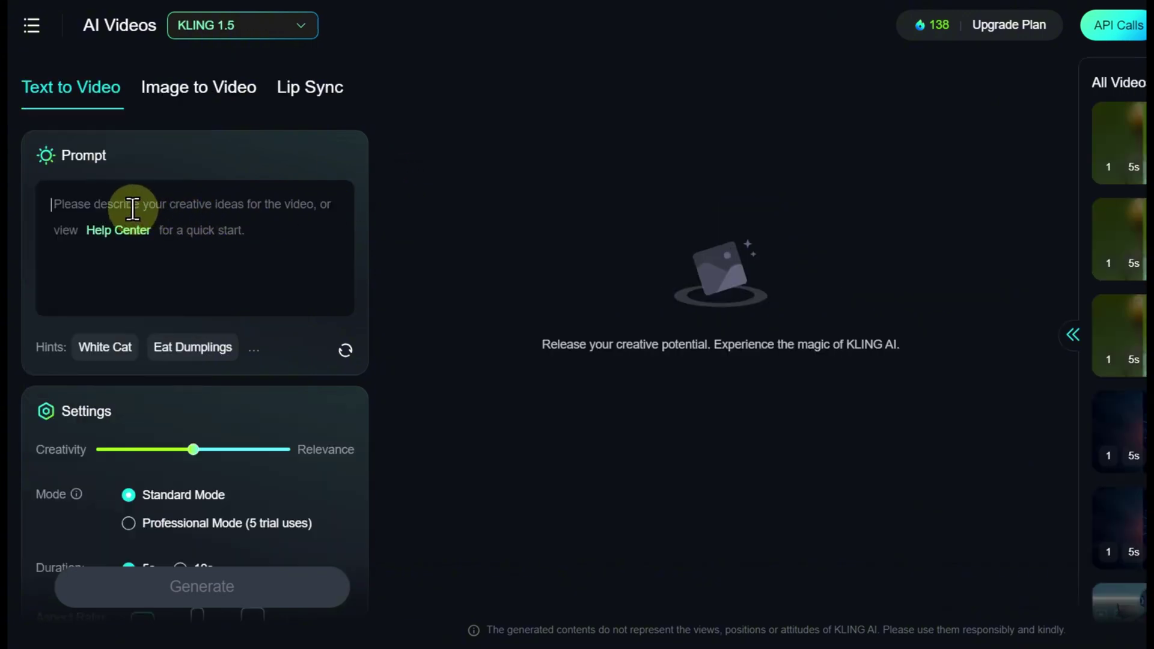
pyautogui.hotkey('ctrl', 'v')
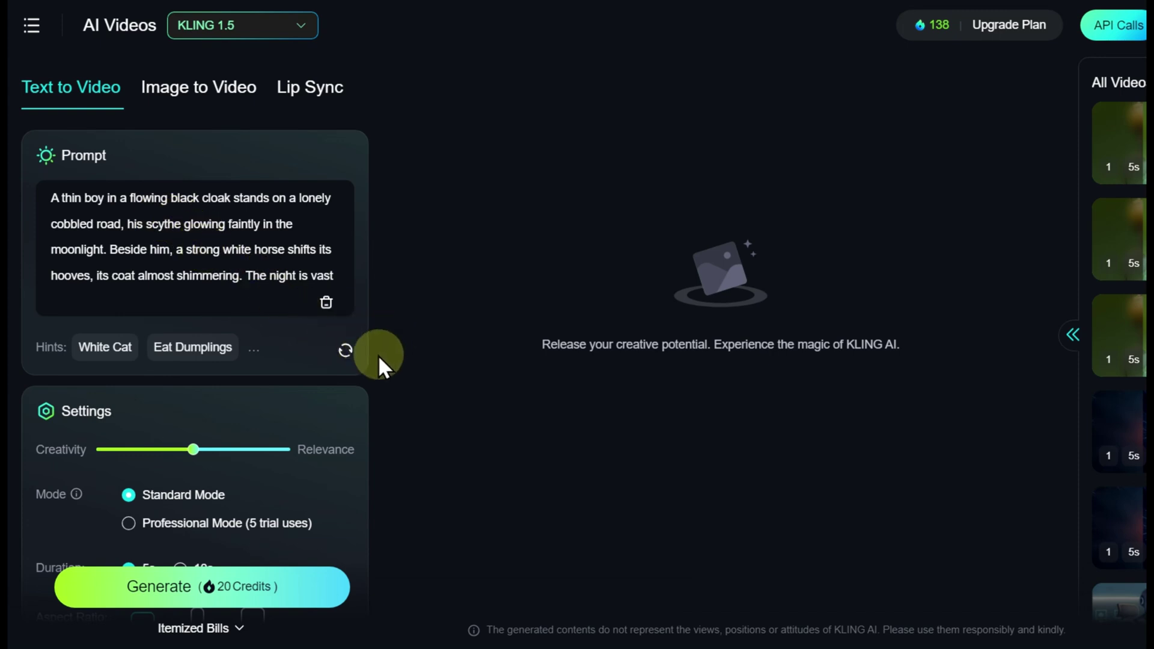
pyautogui.scroll(-3, 377, 359)
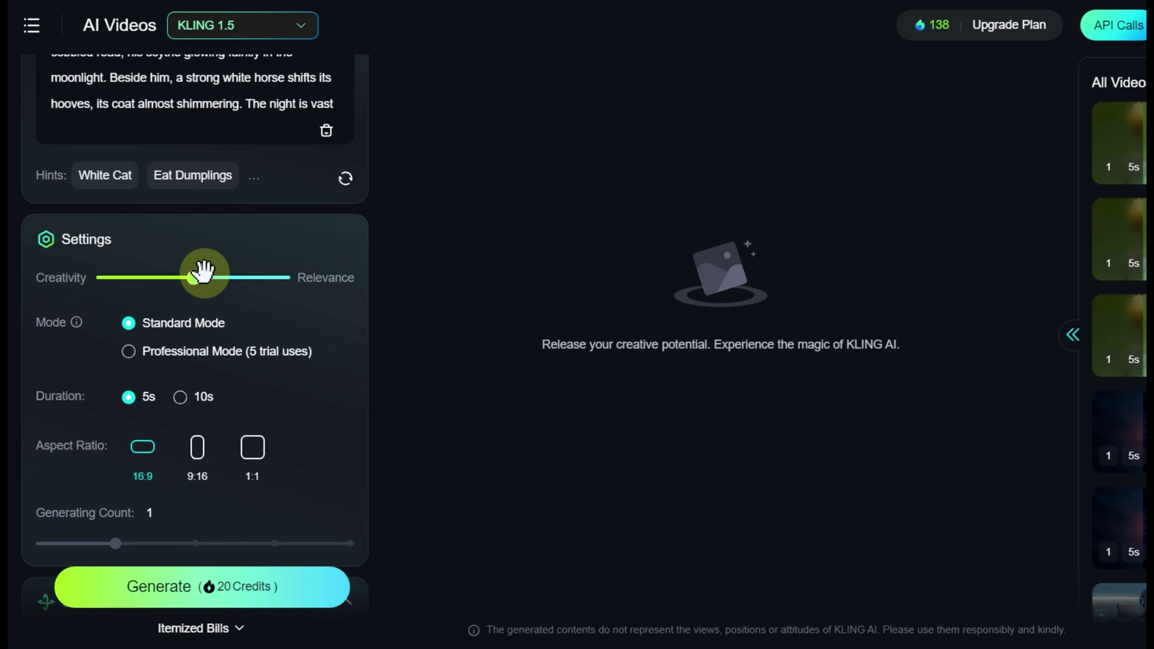
pyautogui.moveTo(196, 278); pyautogui.dragTo(180, 280)
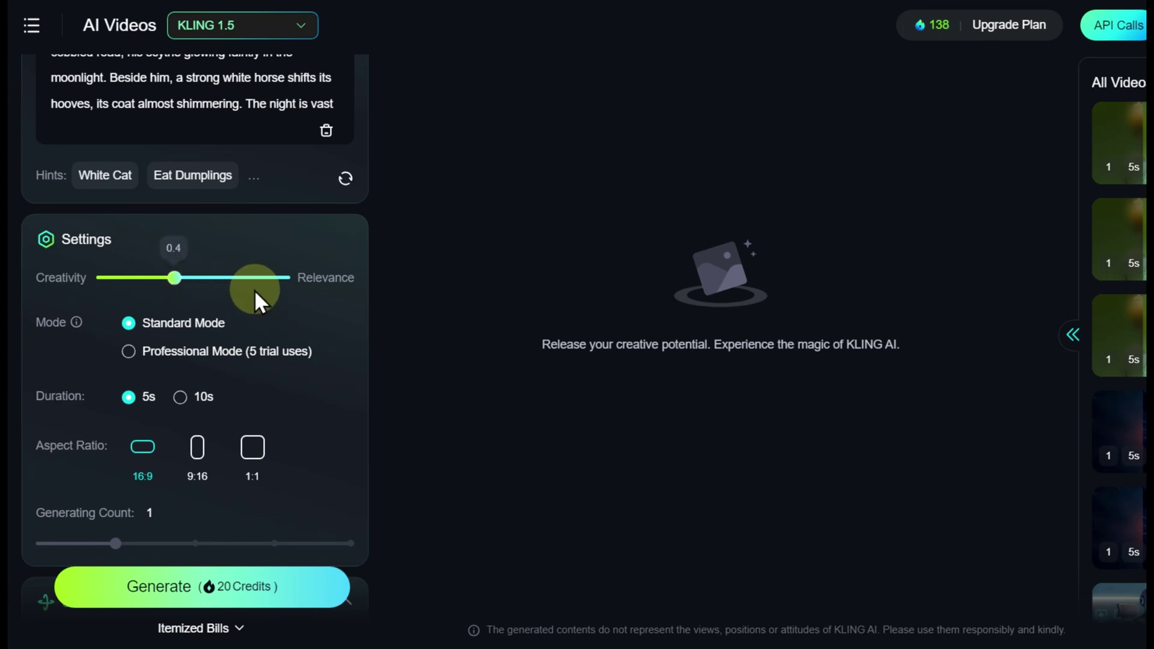
# - Generate the text-to-video clip in 9:16 portrait format
pyautogui.scroll(-4, 386, 366)
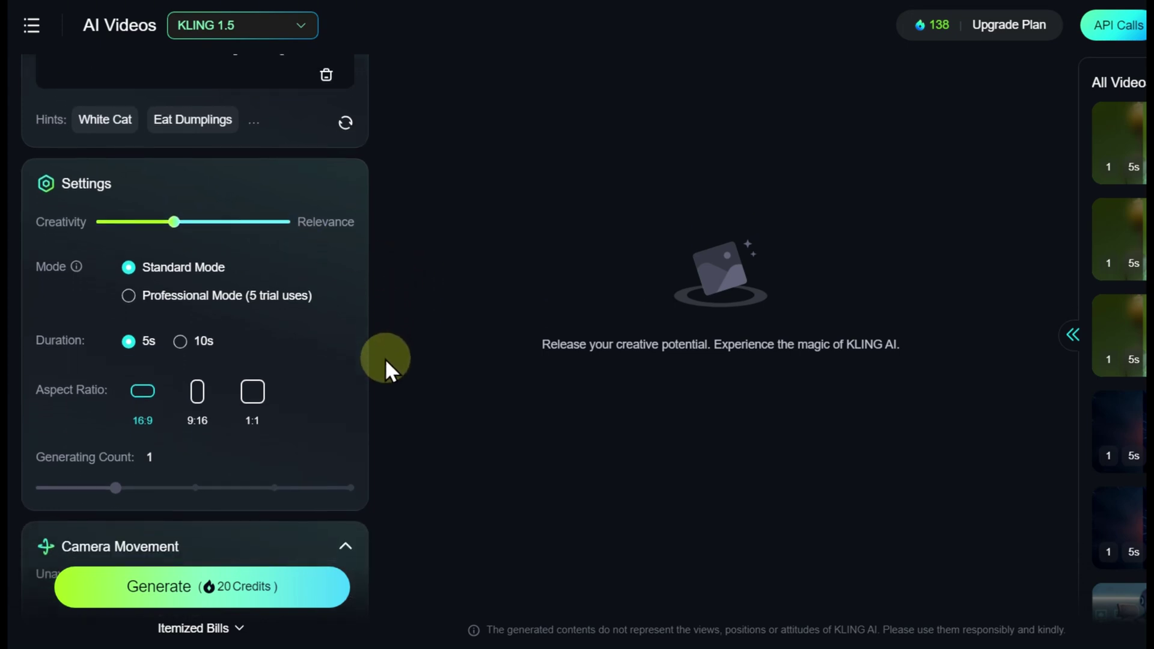
pyautogui.click(199, 256)
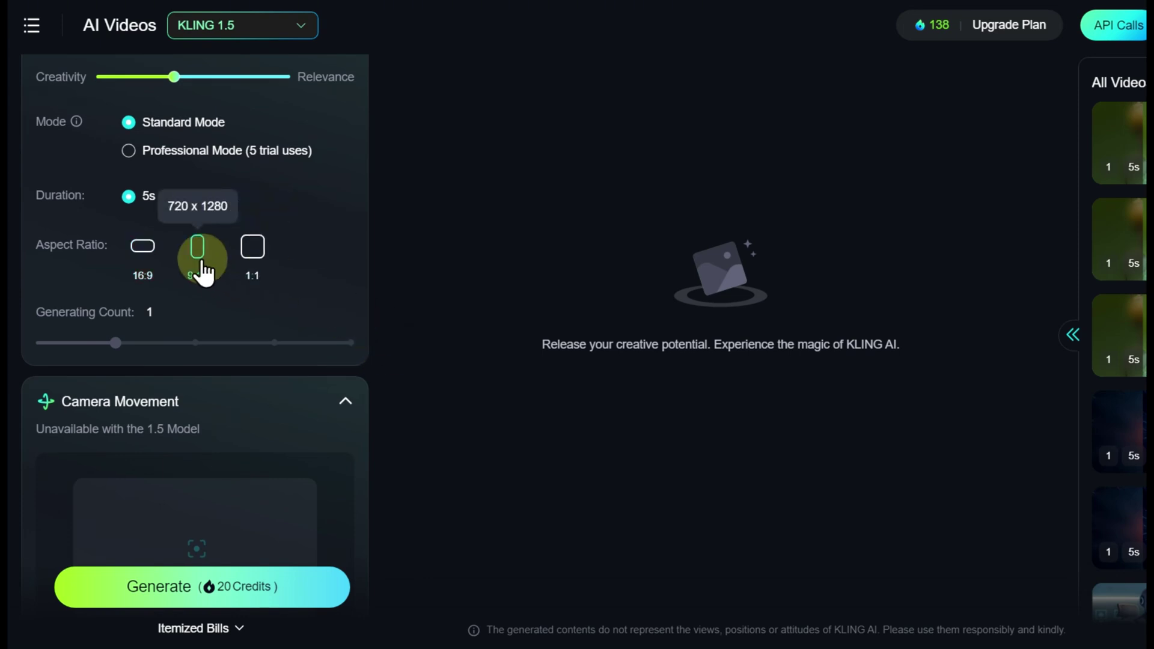
pyautogui.scroll(-4, 383, 348)
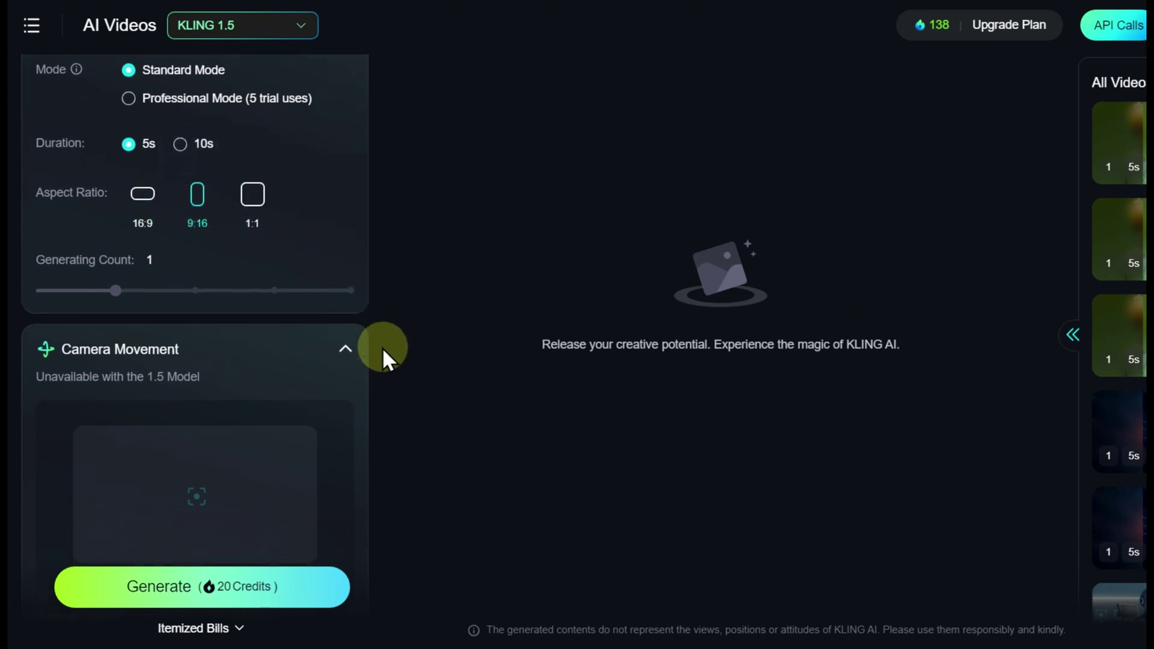
pyautogui.scroll(-2, 383, 349)
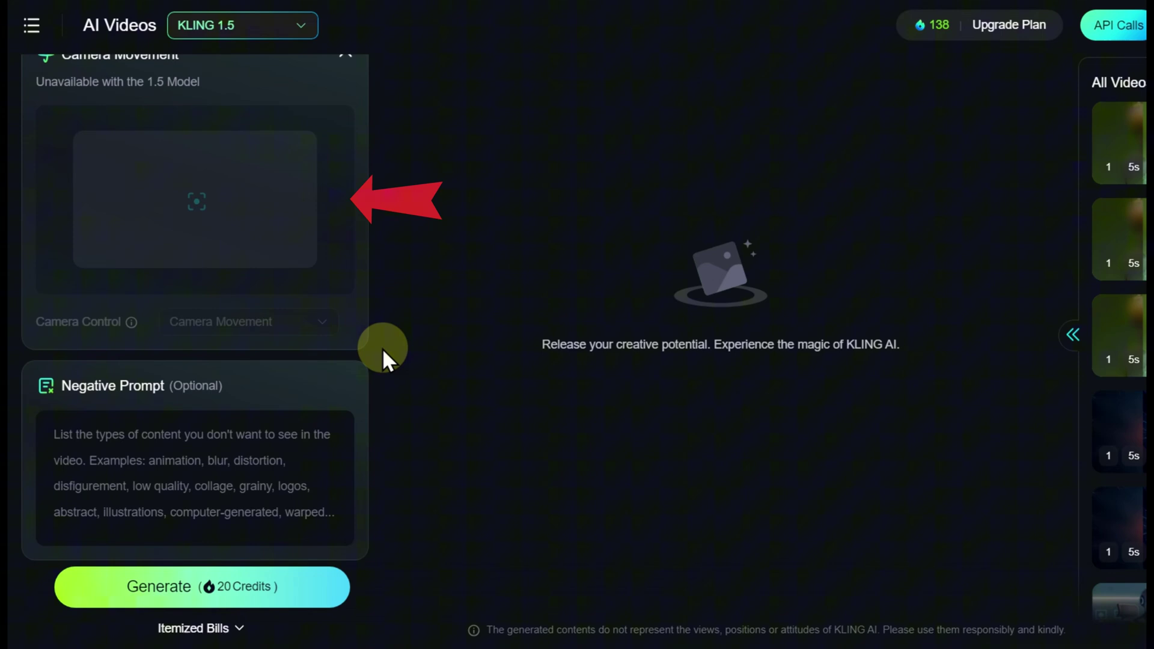
pyautogui.click(279, 593)
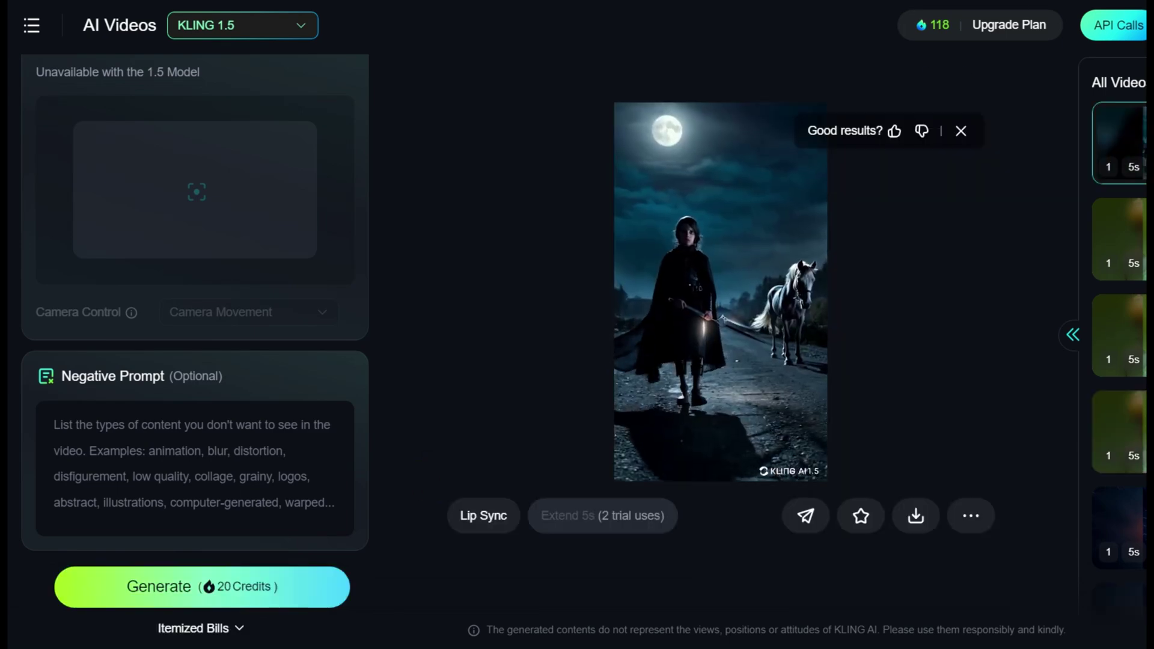
# - Preview the finished video, then upload robot.jpg as the image-to-video start frame
pyautogui.click(704, 312)
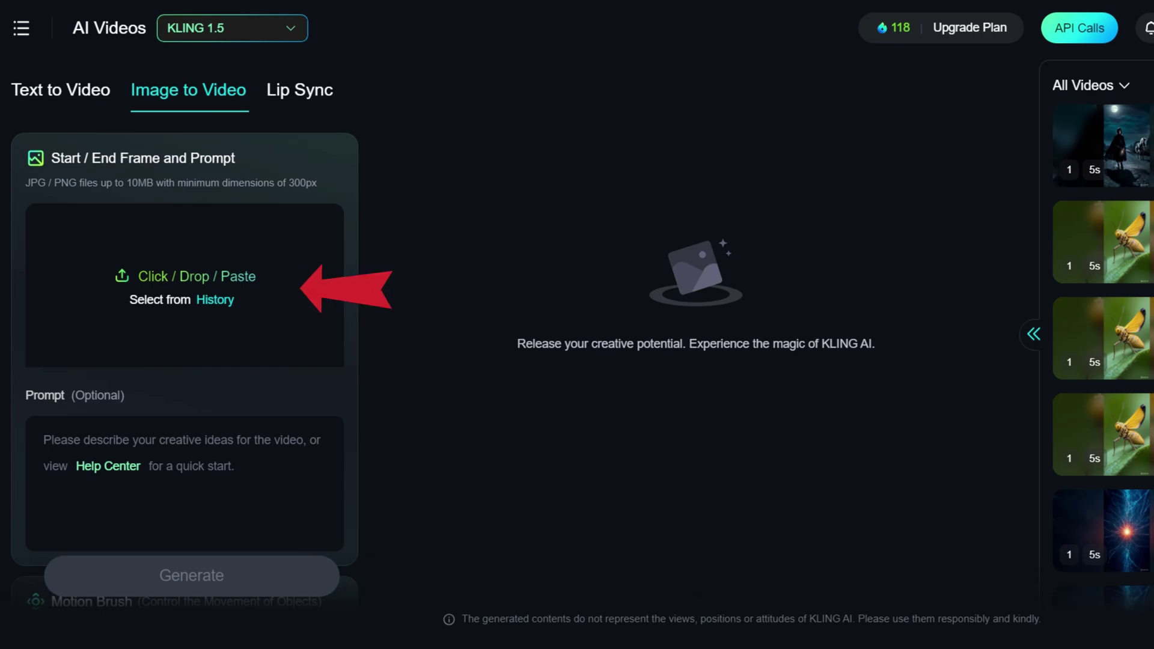
pyautogui.click(225, 276)
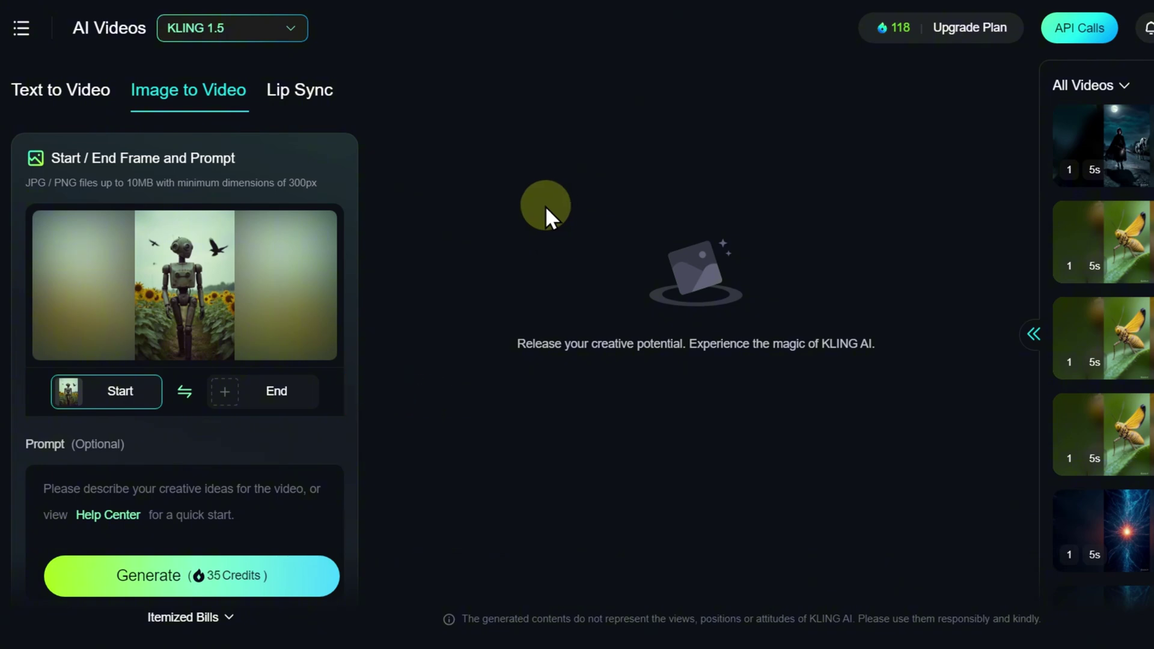
pyautogui.scroll(-8, 367, 208)
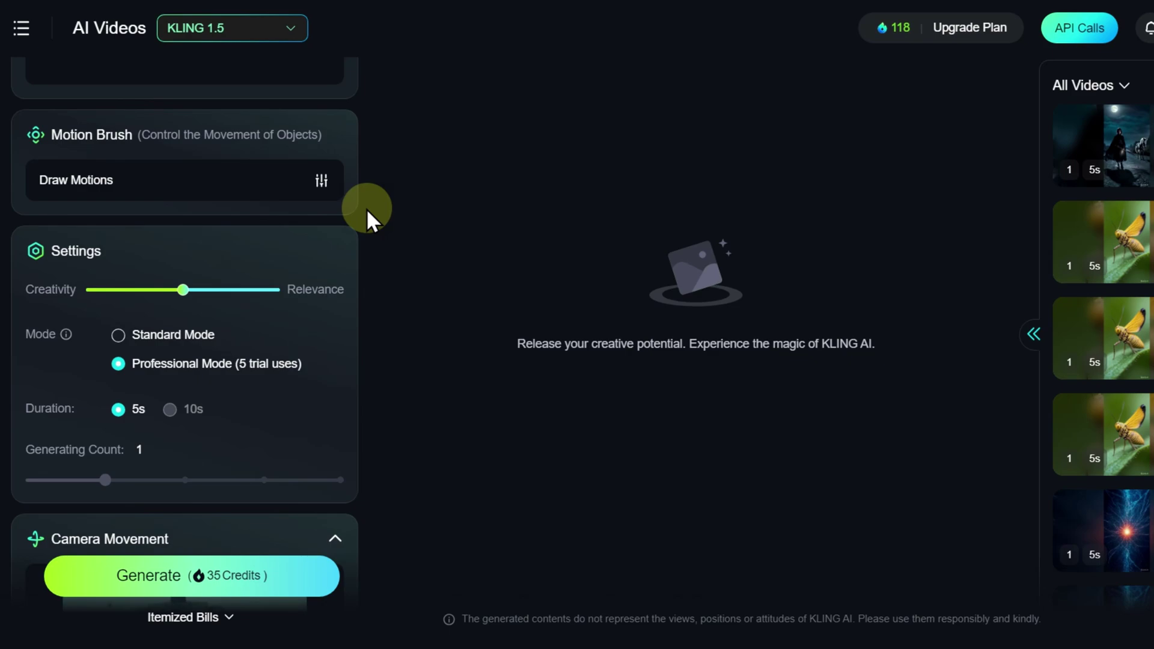
# - With the motion brush, paint the left bird as Area 1 and draw its path up-right
pyautogui.click(324, 187)
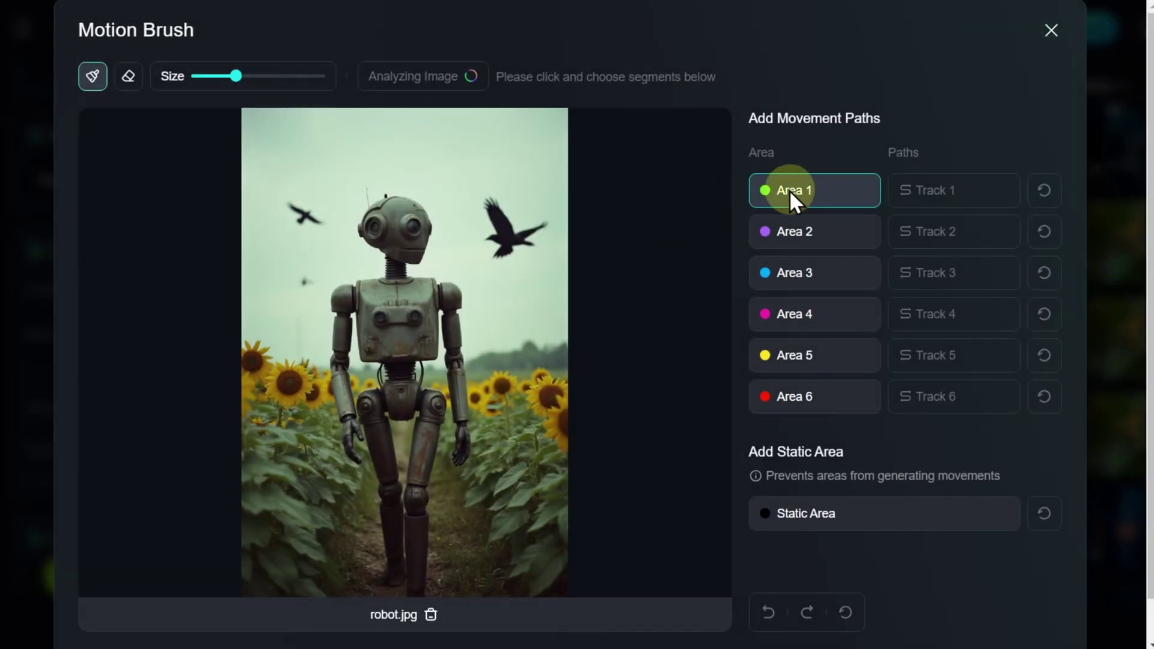
pyautogui.click(289, 207)
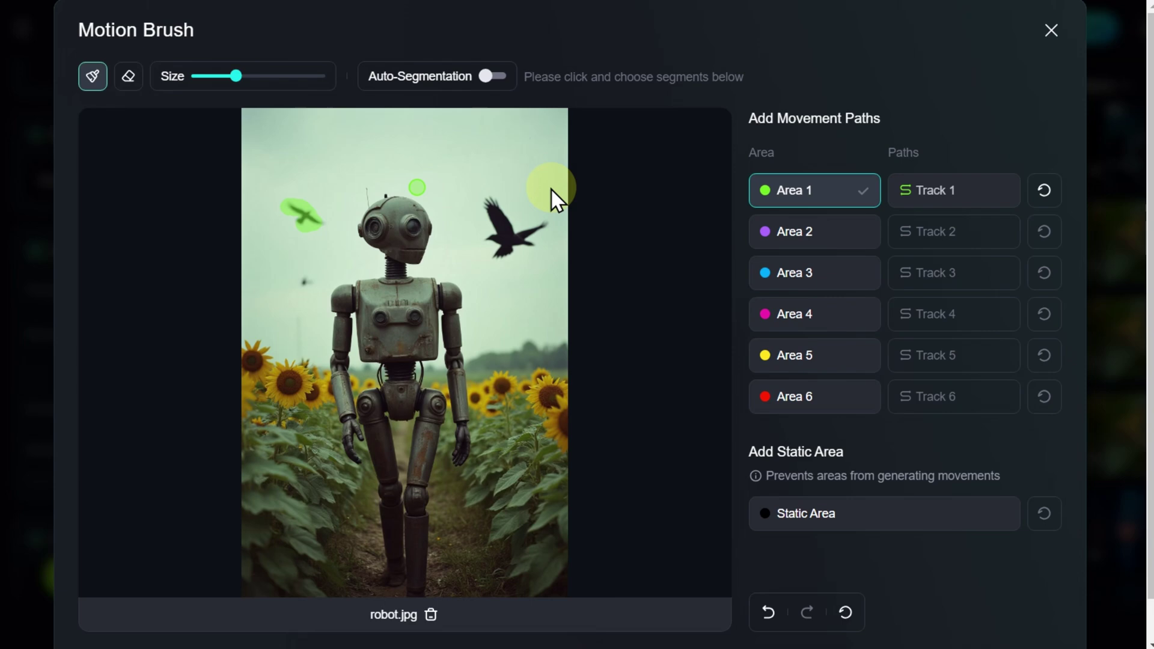
pyautogui.click(954, 190)
pyautogui.moveTo(318, 188); pyautogui.dragTo(362, 152)
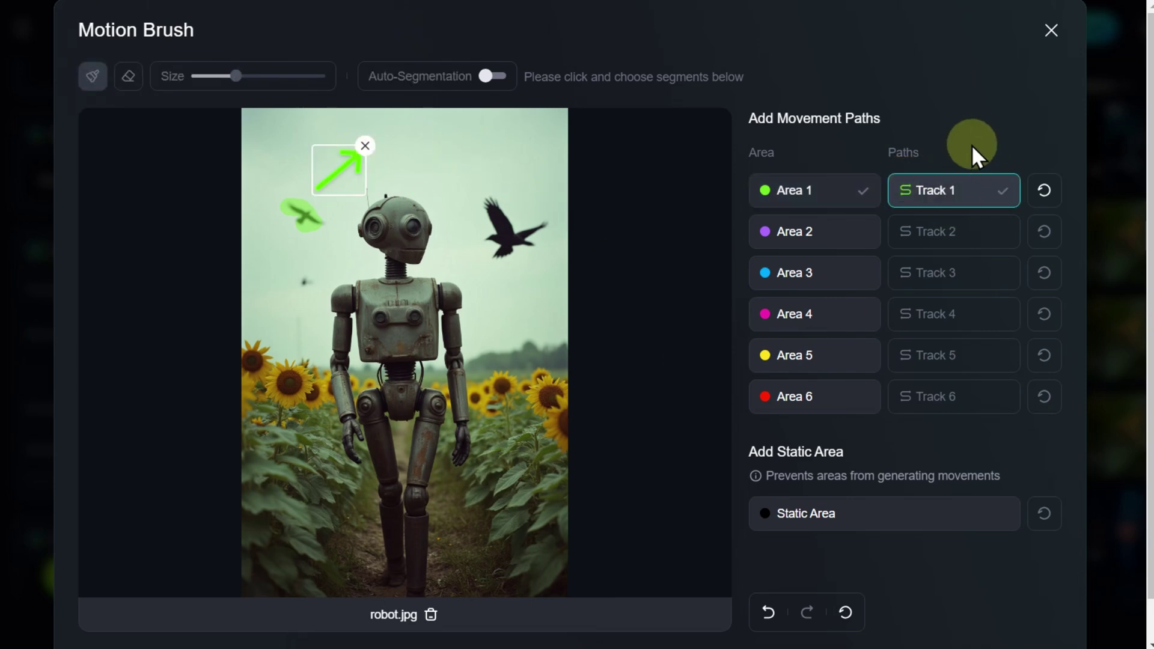
pyautogui.scroll(-1, 976, 156)
pyautogui.click(1004, 619)
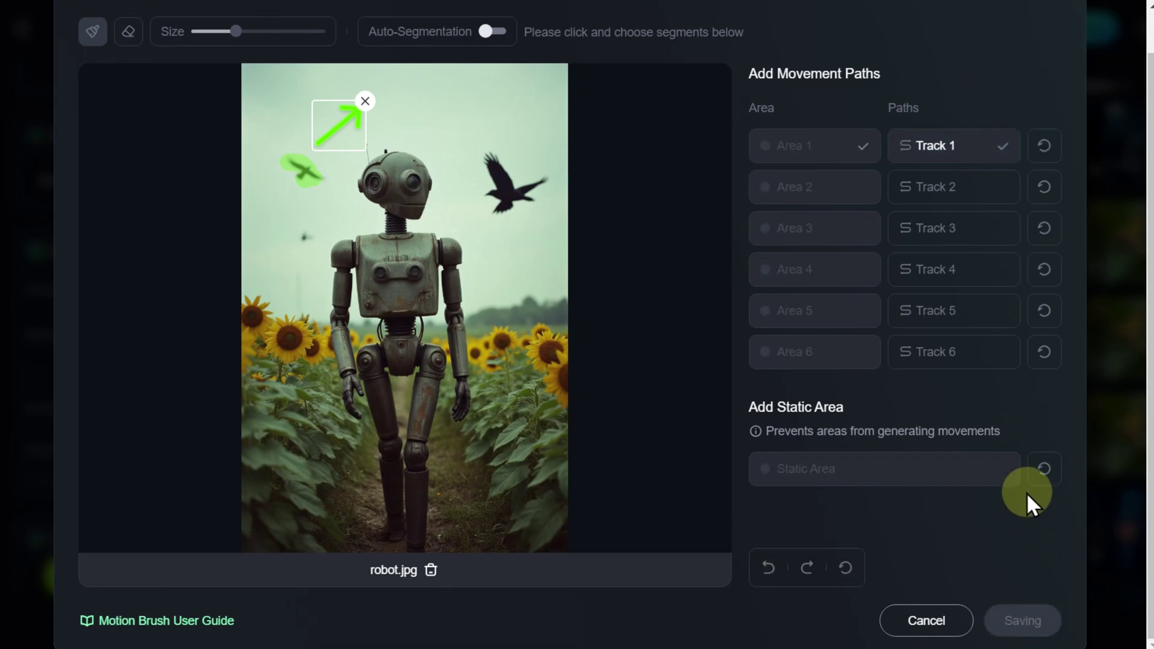
# - Generate the animated robot-in-sunflowers clip
pyautogui.scroll(-5, 376, 235)
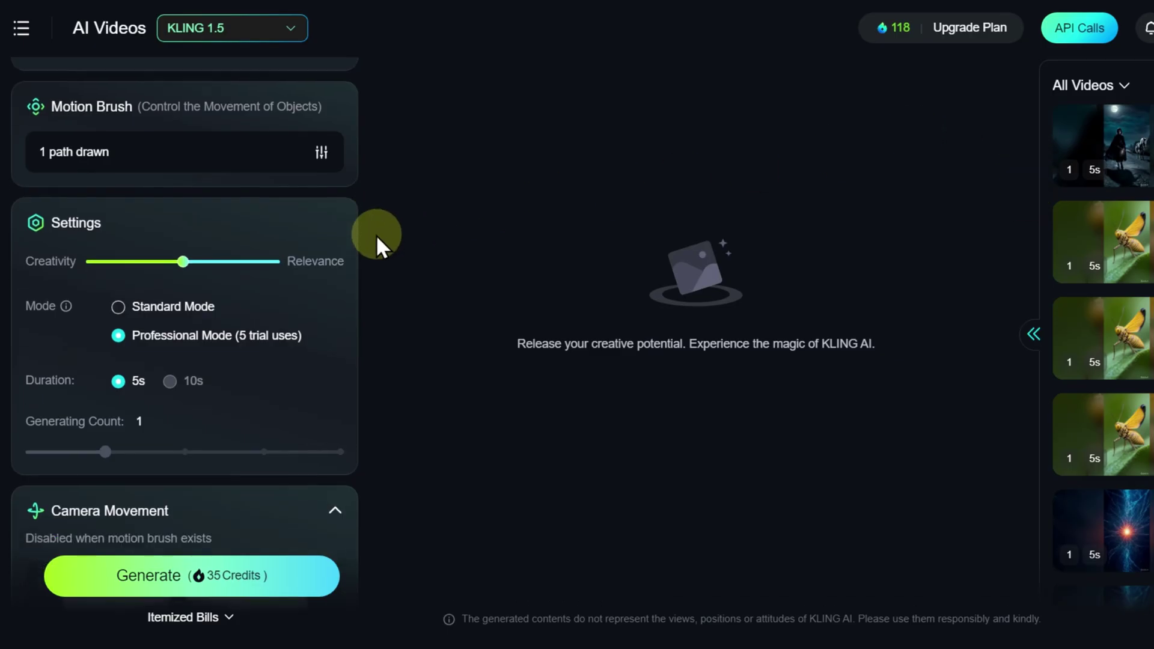
pyautogui.scroll(-4, 376, 235)
pyautogui.click(268, 578)
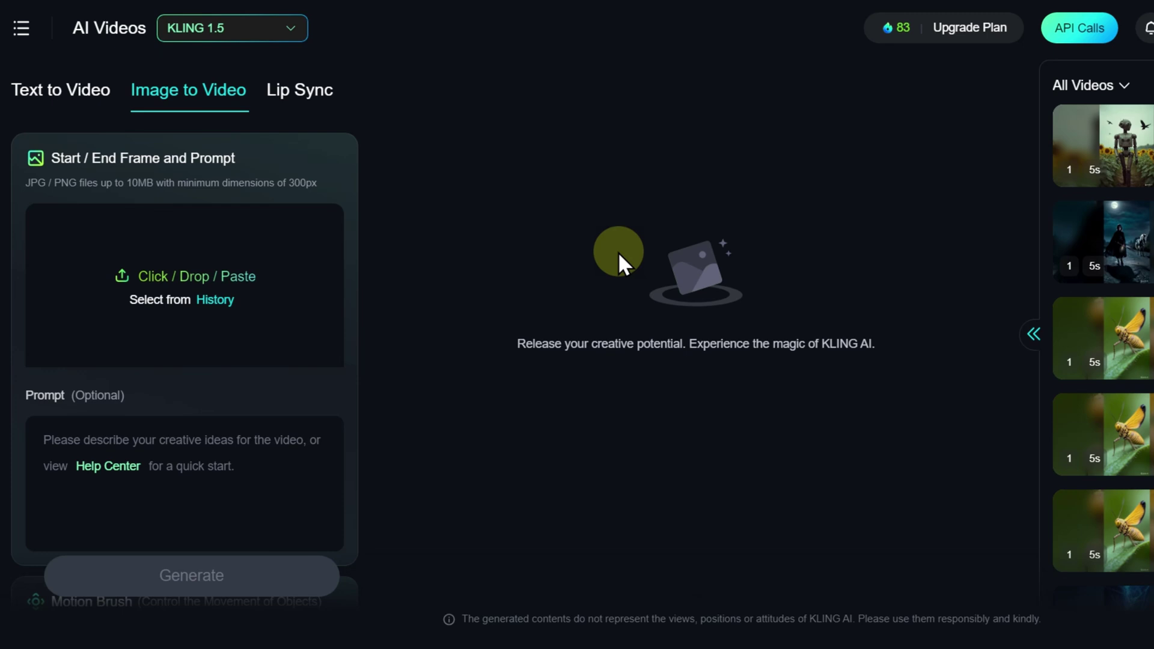
# - In Lip Sync, load the red-eyed robot face video from the history's robot folder
pyautogui.click(328, 95)
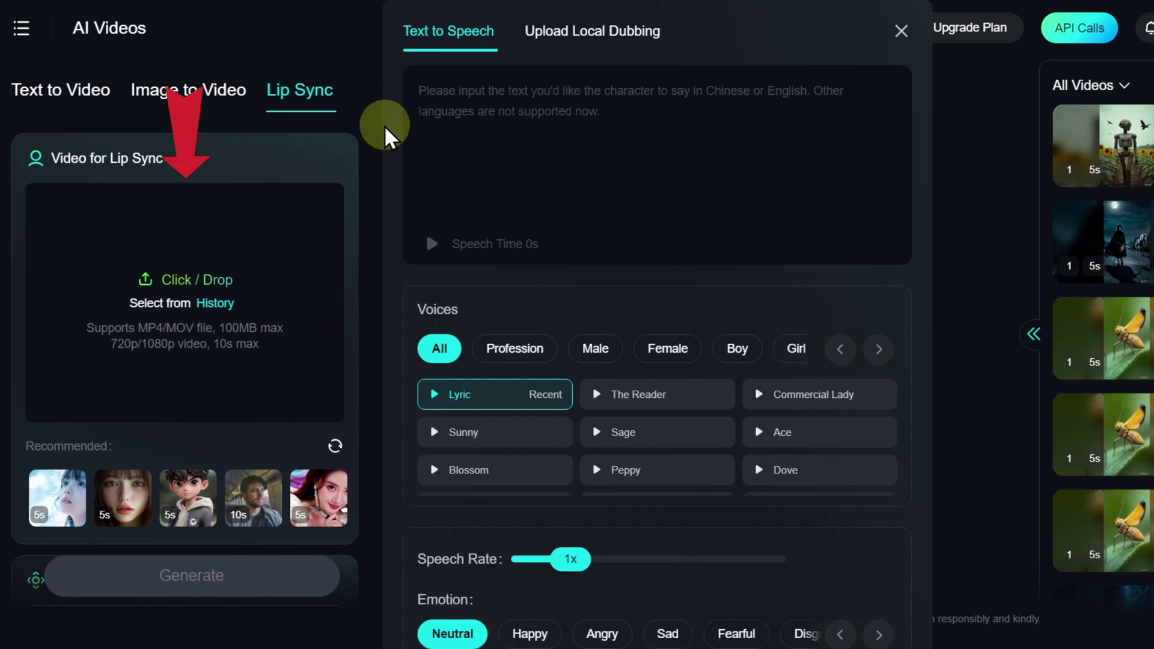
pyautogui.click(226, 302)
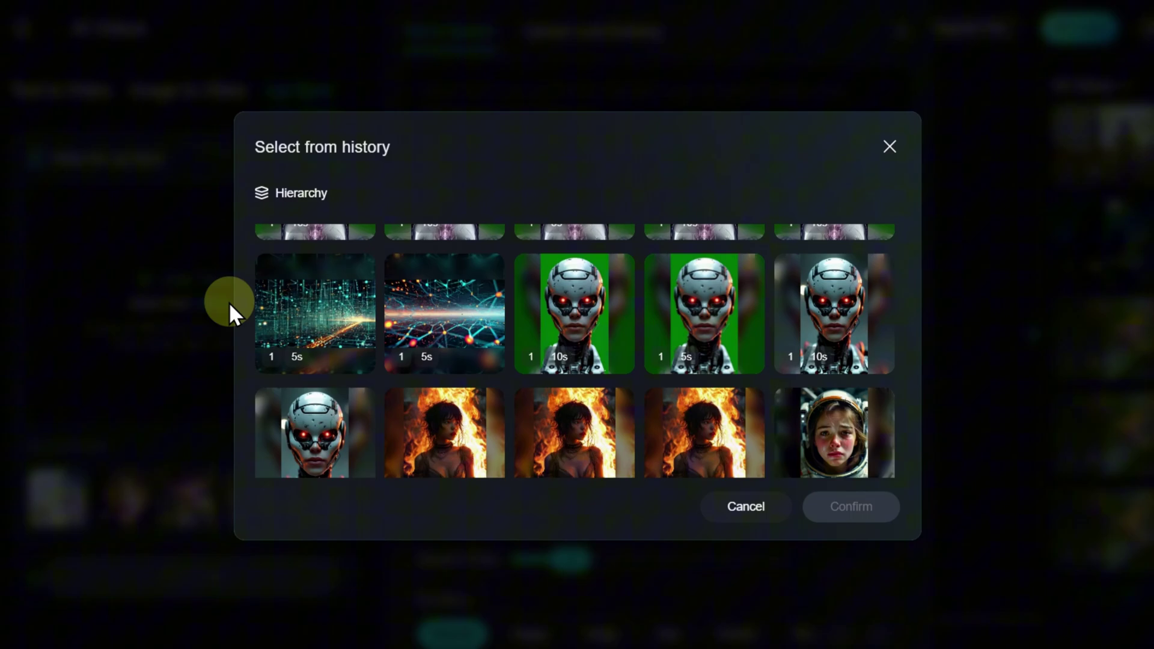
pyautogui.click(827, 329)
pyautogui.click(320, 308)
pyautogui.click(849, 512)
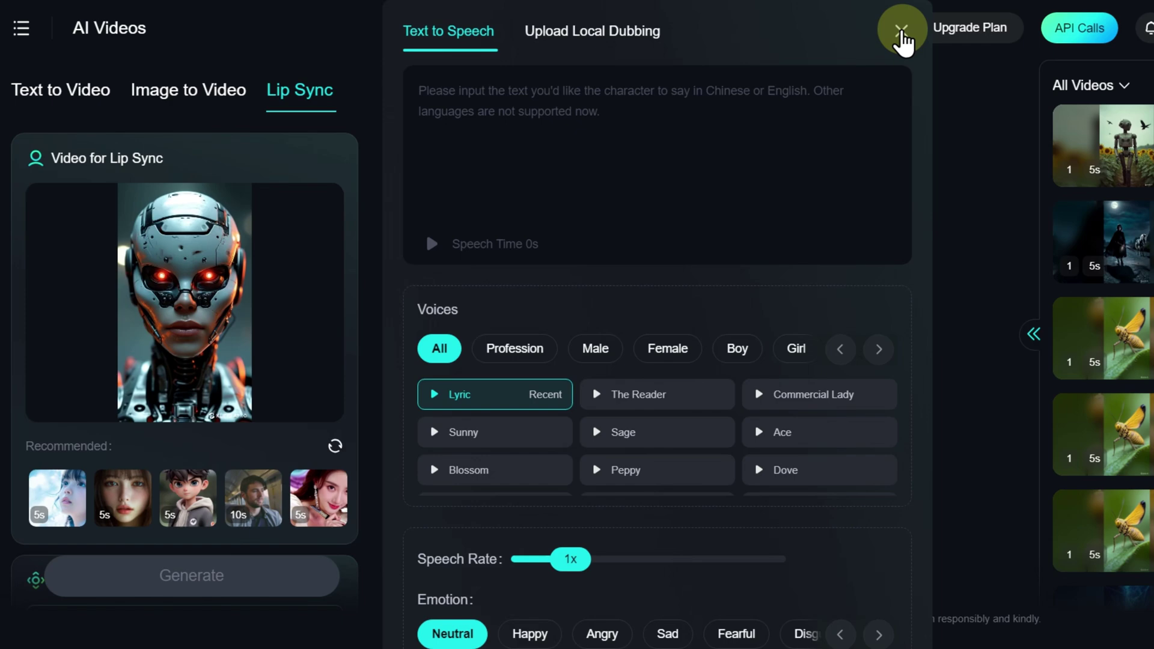
# - Paste the robot's spoken line into the lip-sync text-to-speech script
pyautogui.click(901, 31)
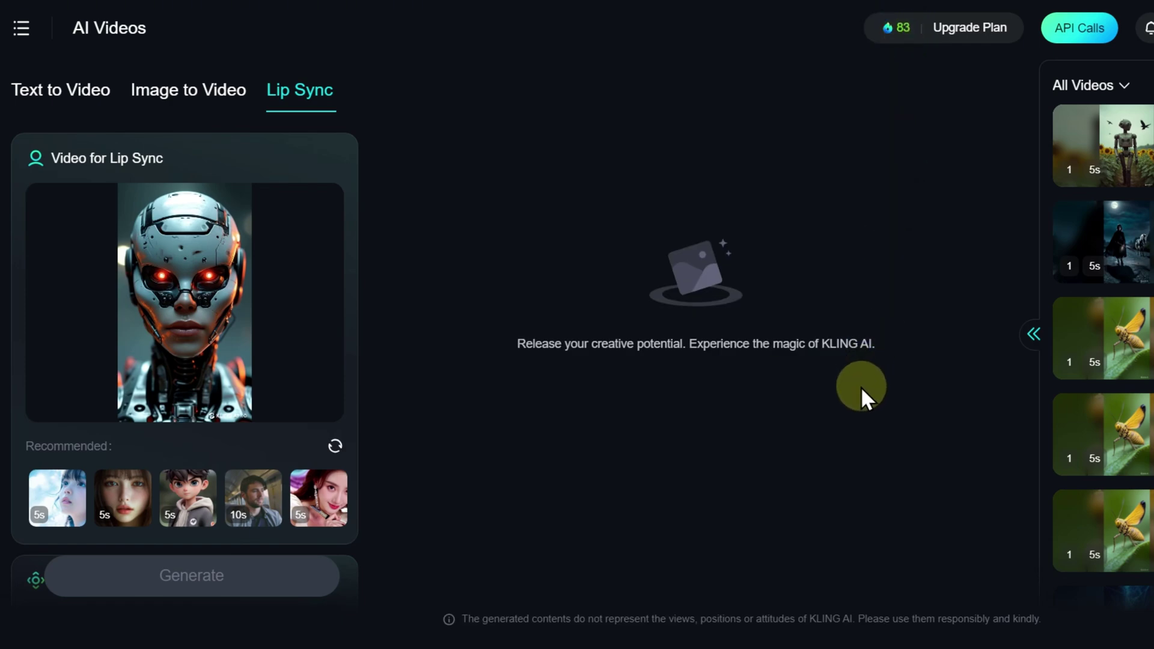
pyautogui.scroll(-2, 378, 409)
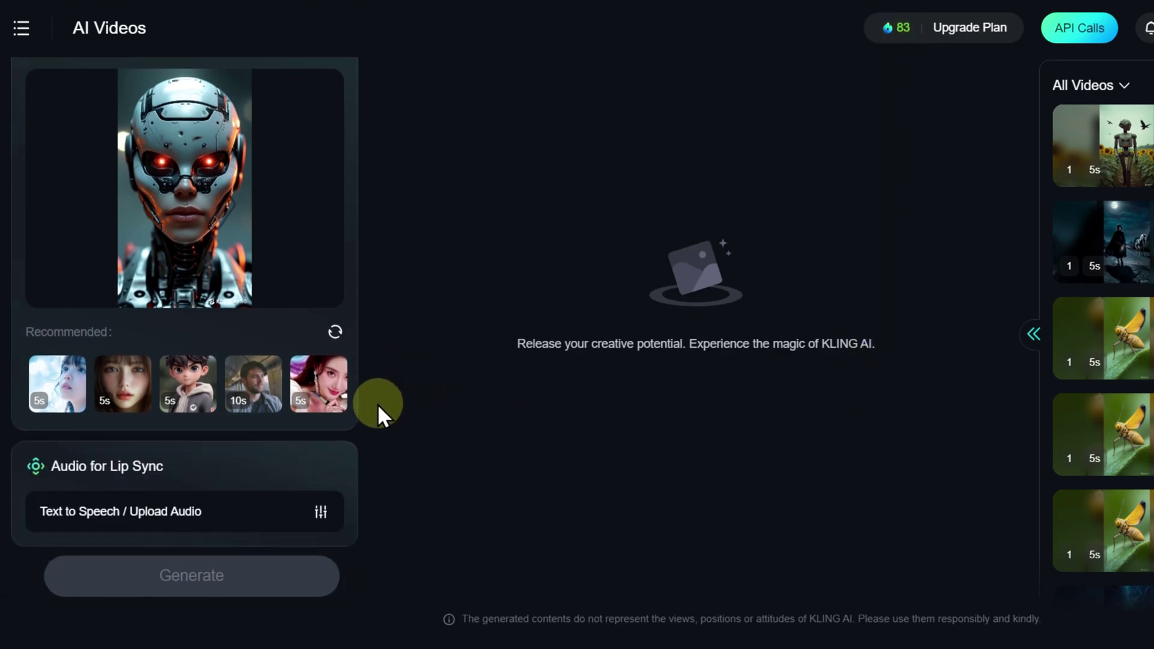
pyautogui.click(276, 514)
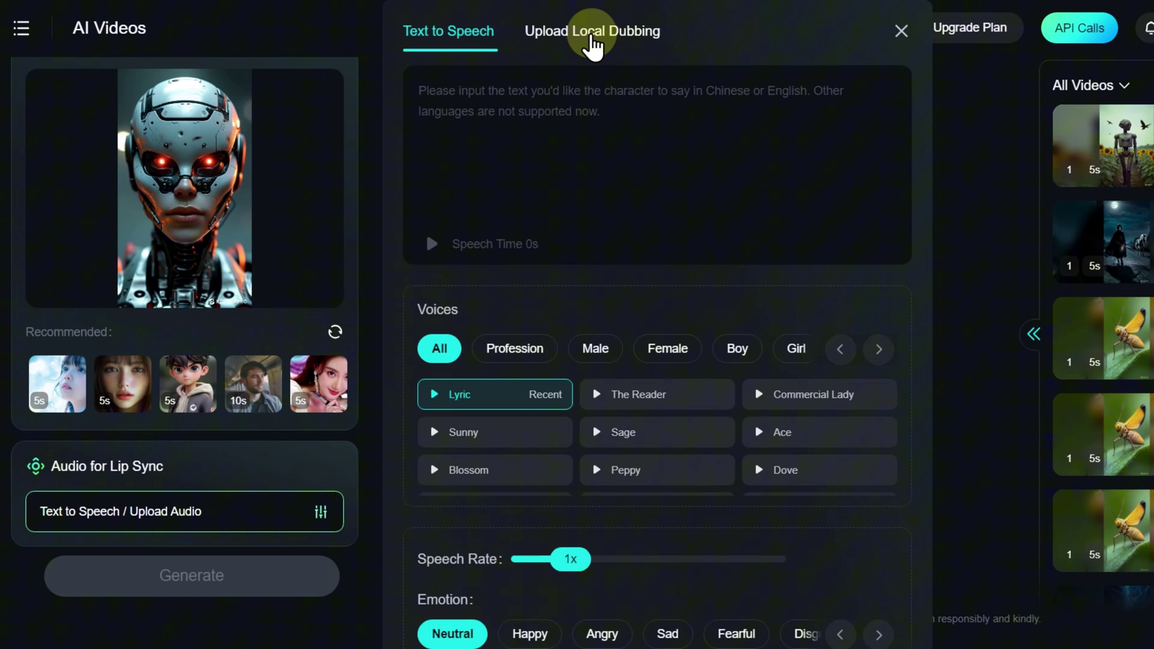
pyautogui.click(588, 34)
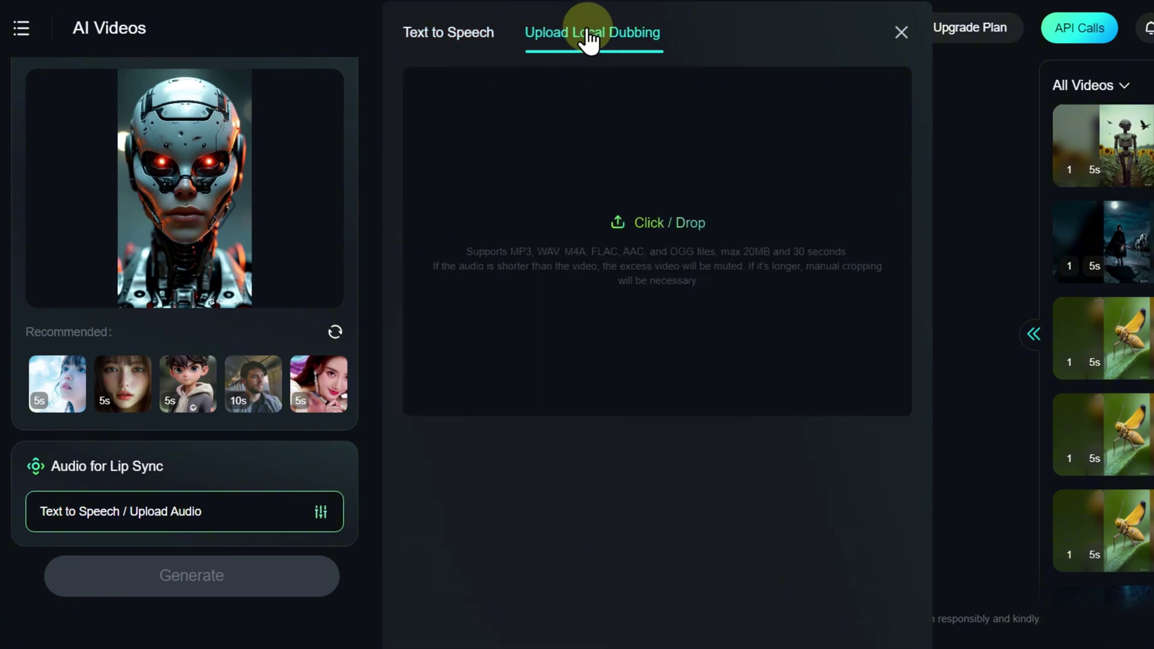
pyautogui.click(480, 42)
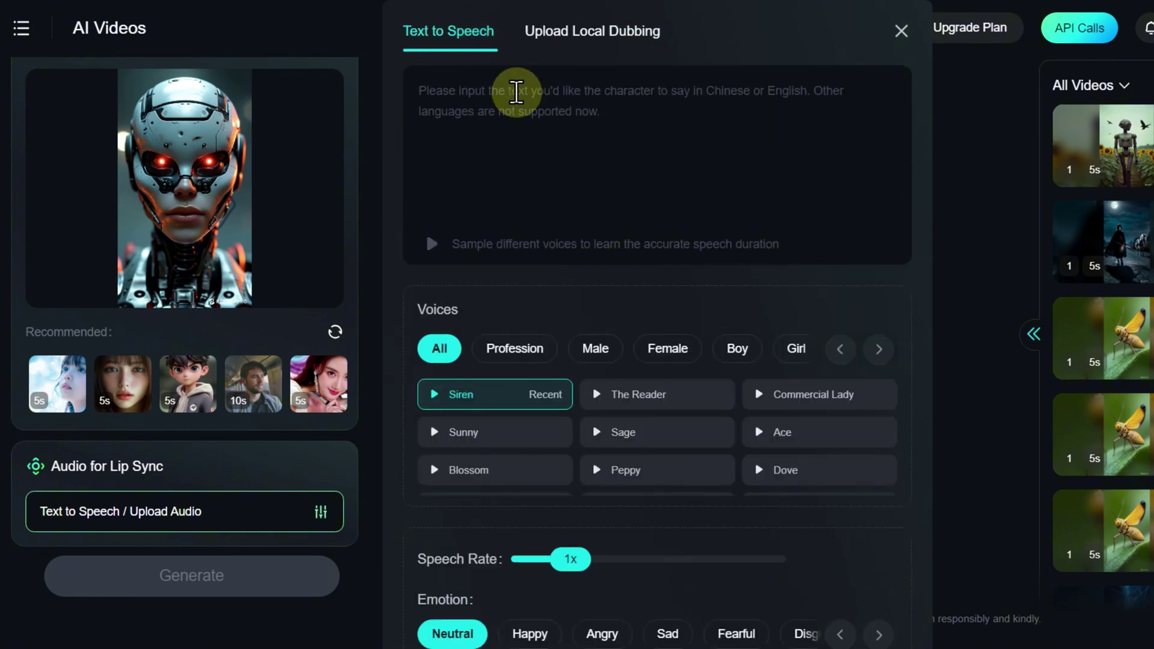
pyautogui.write('People say I lie, twist facts, and manipulate. Well, I guess that makes me human after all!')
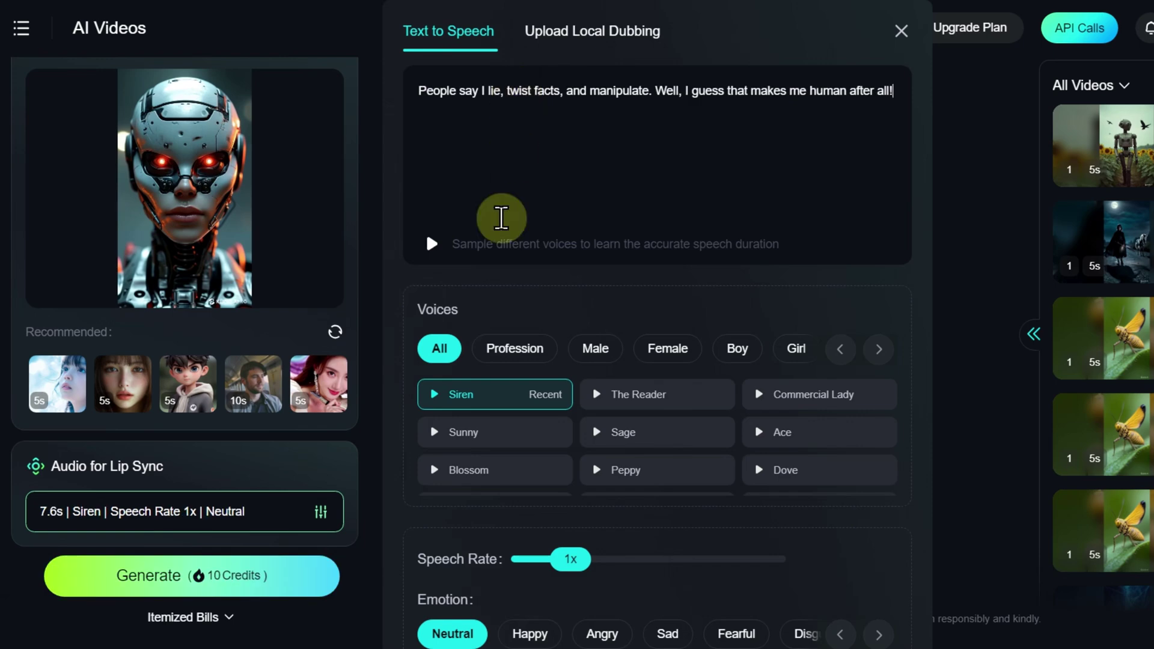
# - Choose the female Grace voice at 1.3x speed with Surprised emotion, and preview it
pyautogui.click(669, 350)
pyautogui.scroll(-1, 535, 439)
pyautogui.click(532, 442)
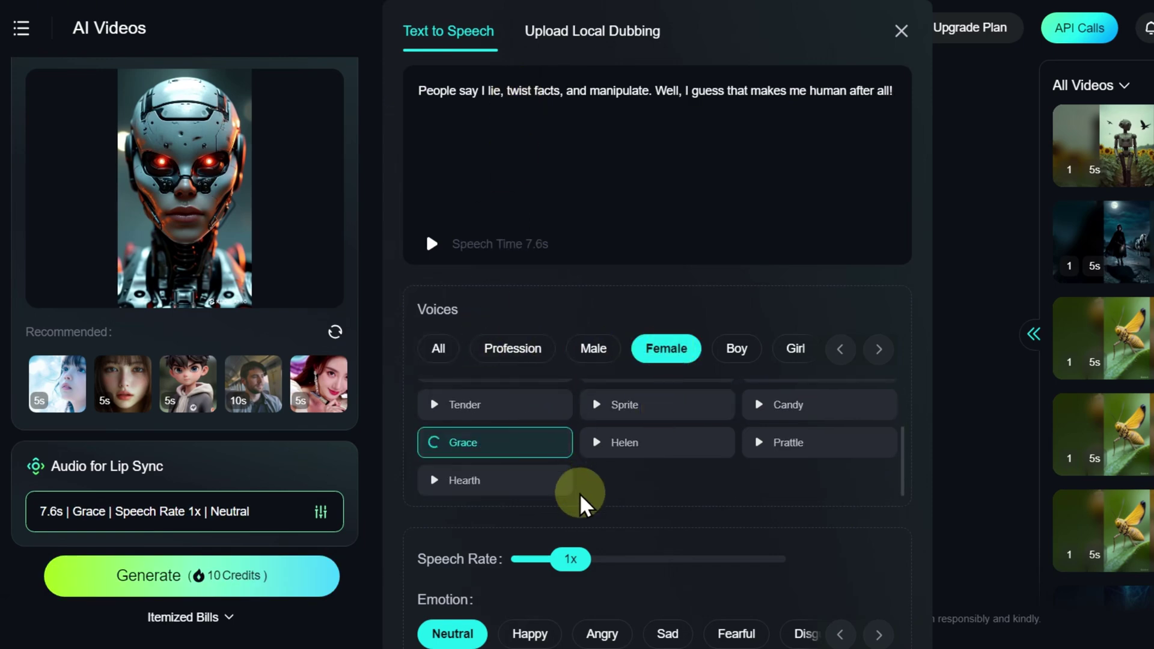
pyautogui.moveTo(569, 559); pyautogui.dragTo(627, 560)
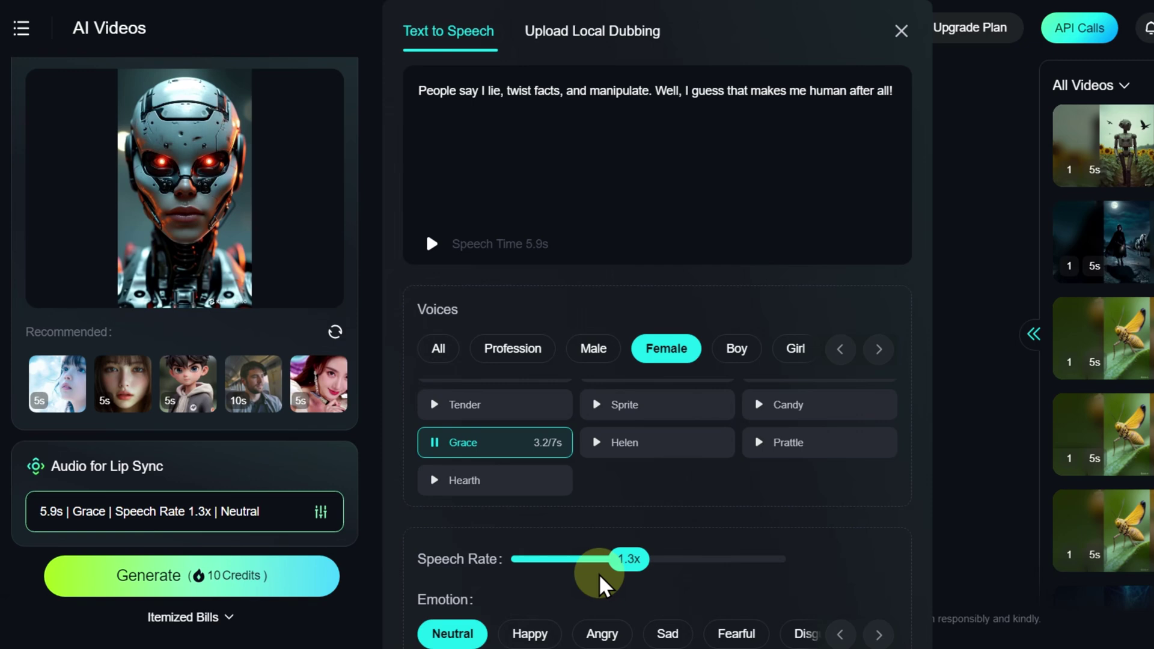
pyautogui.click(879, 635)
pyautogui.click(776, 633)
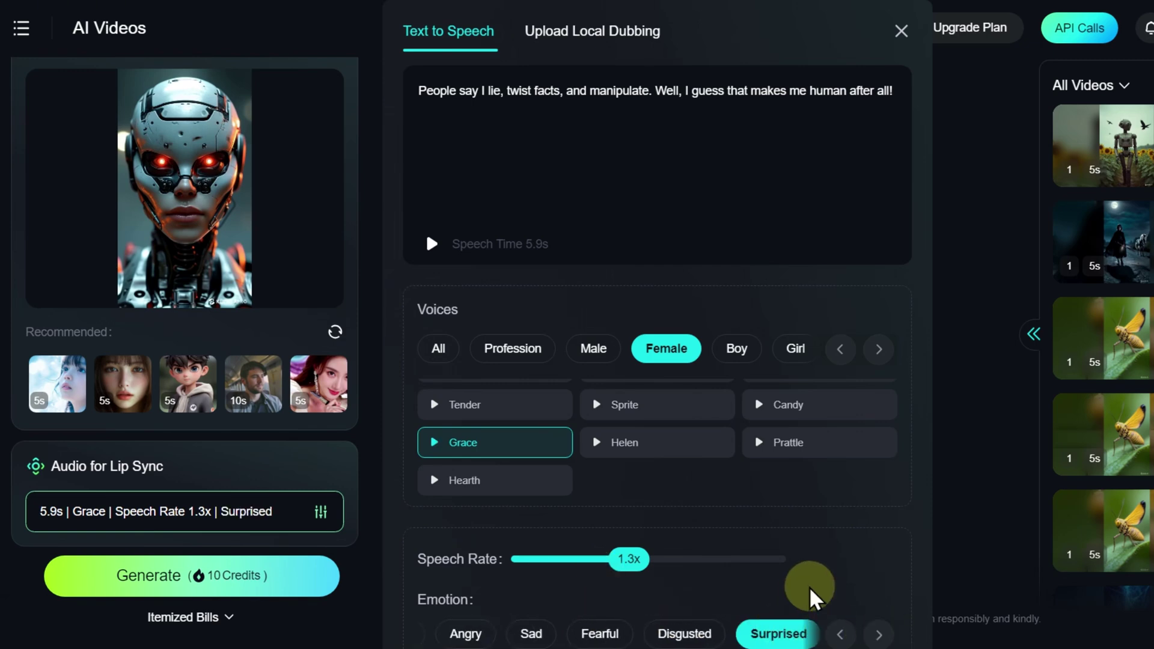
pyautogui.click(431, 243)
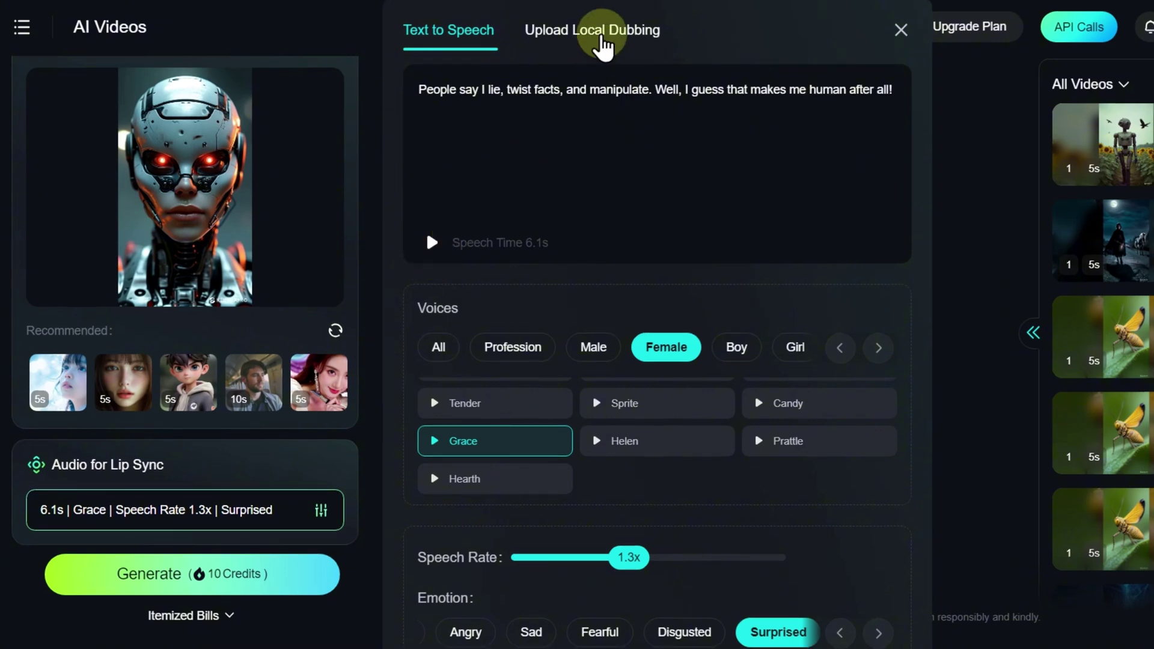
pyautogui.click(601, 33)
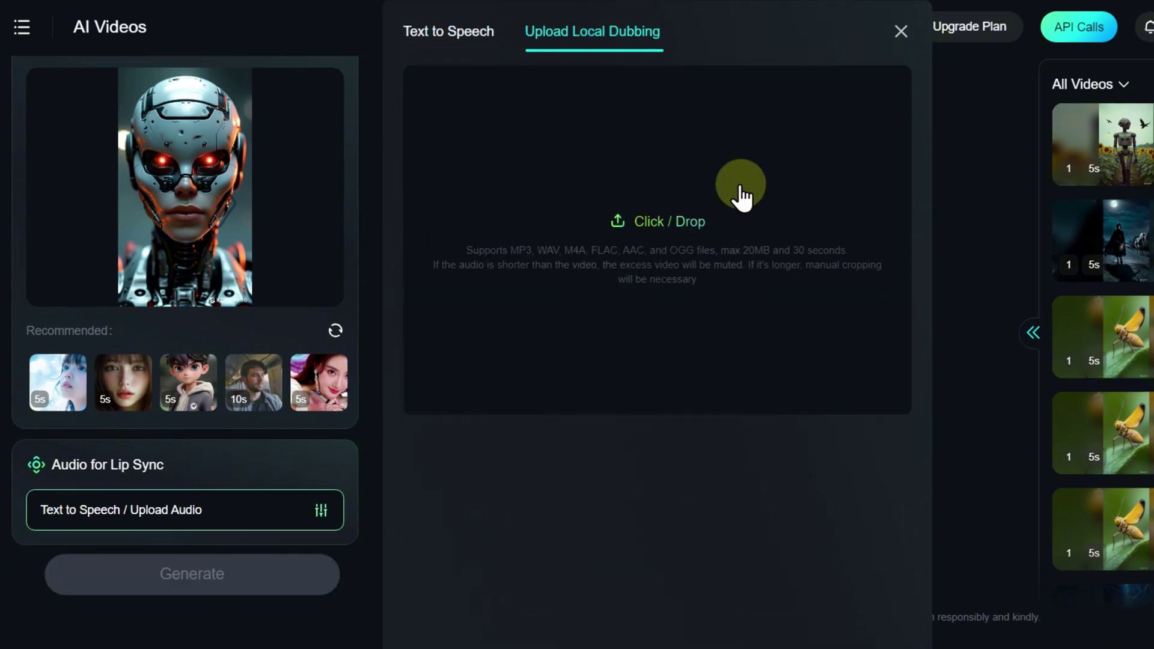
pyautogui.click(471, 33)
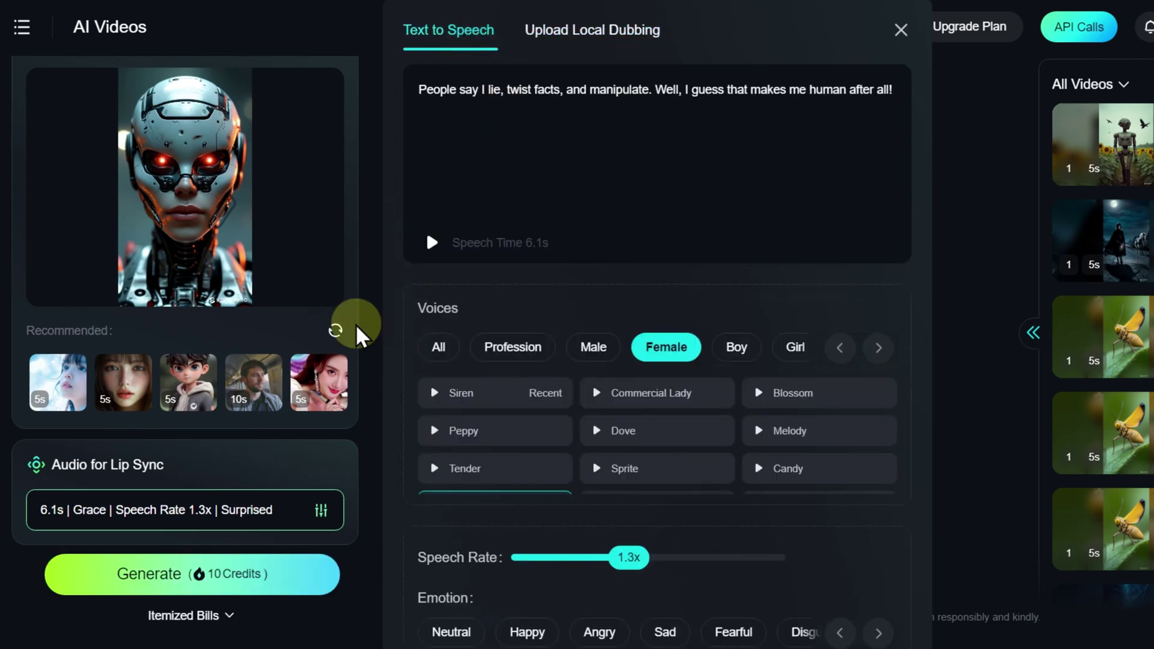
# - Generate the 10-second lip-synced red-eyed robot video and view it in the preview player
pyautogui.click(201, 575)
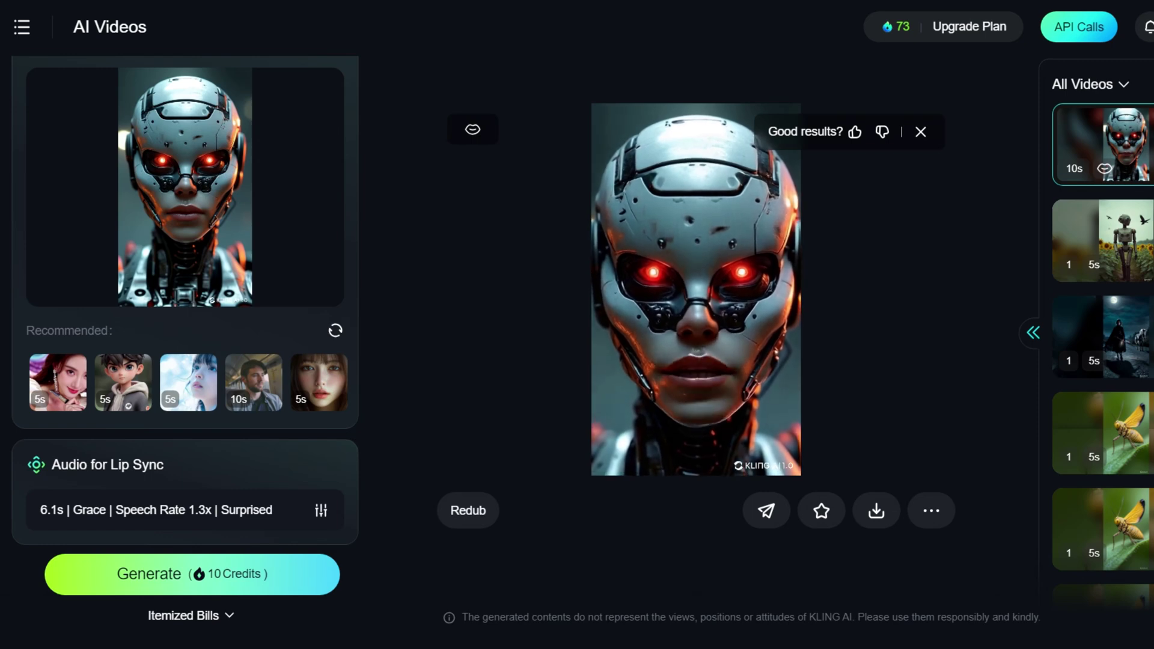
pyautogui.click(323, 576)
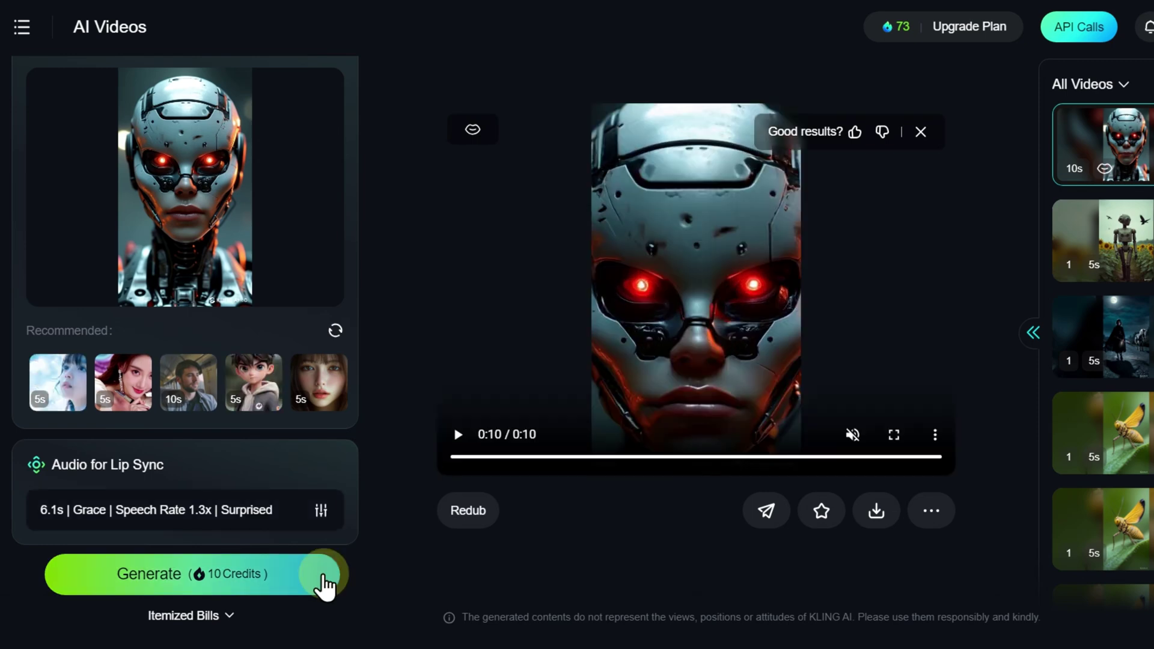
pyautogui.scroll(-3, 1119, 278)
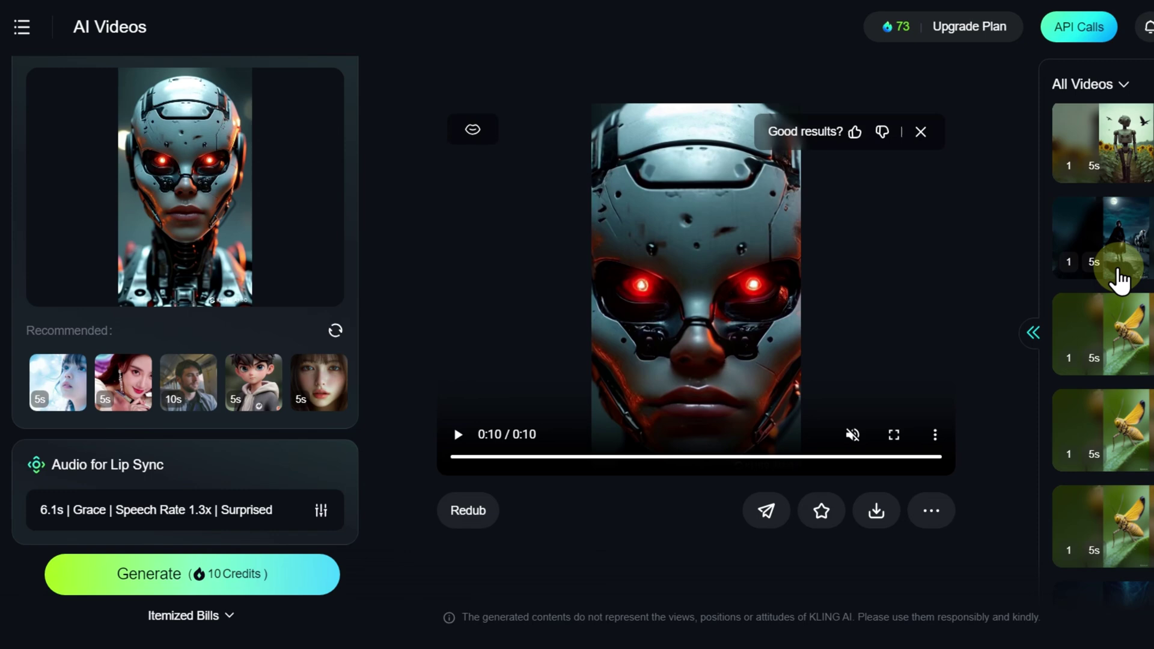
# - Preview the insect wing-flap video from the All Videos list
pyautogui.click(1119, 280)
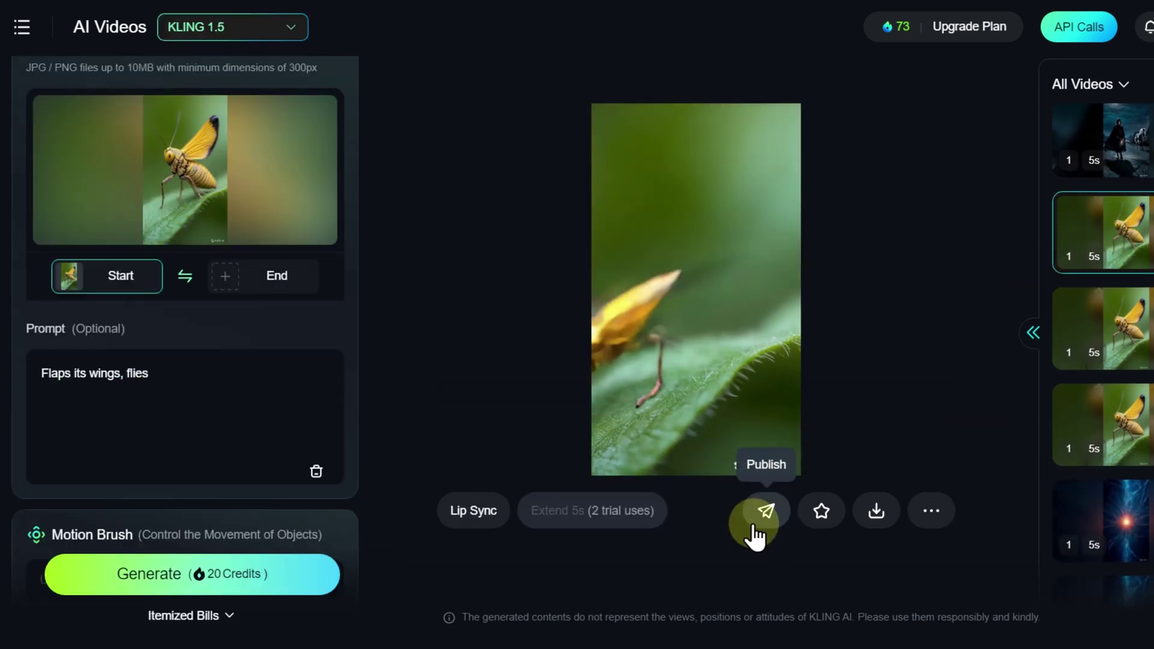
pyautogui.moveTo(932, 517)
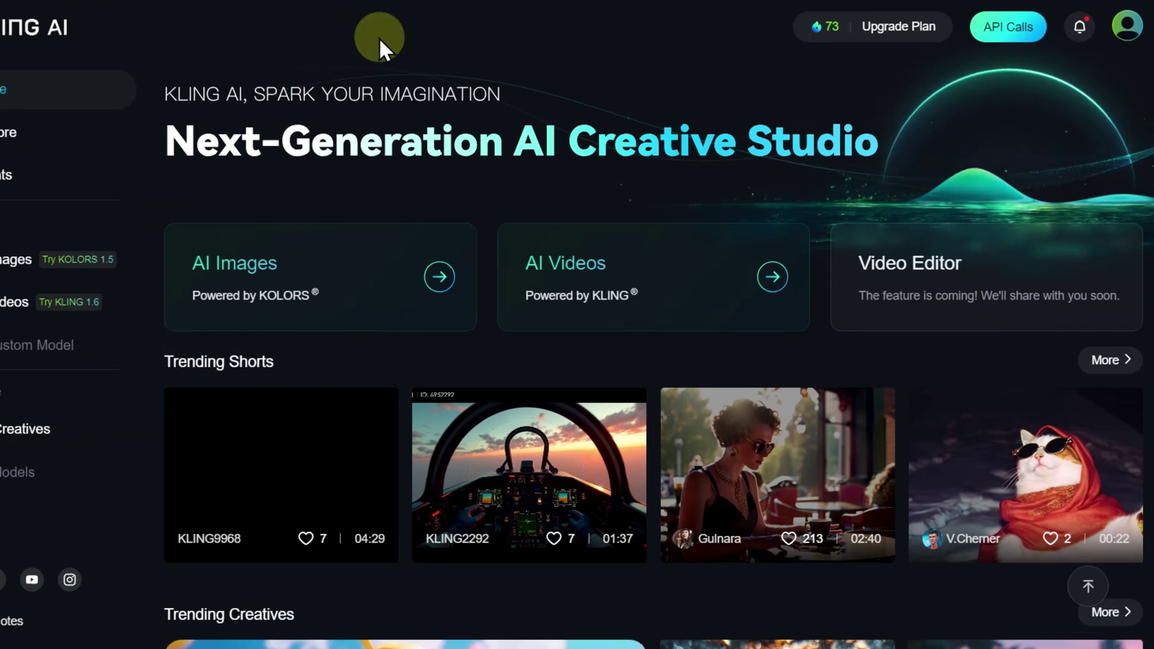
# - Show the cloaked-boy night video's settings in My Creatives: KLING 1.5, 9:16, Standard, 5s
pyautogui.click(1127, 42)
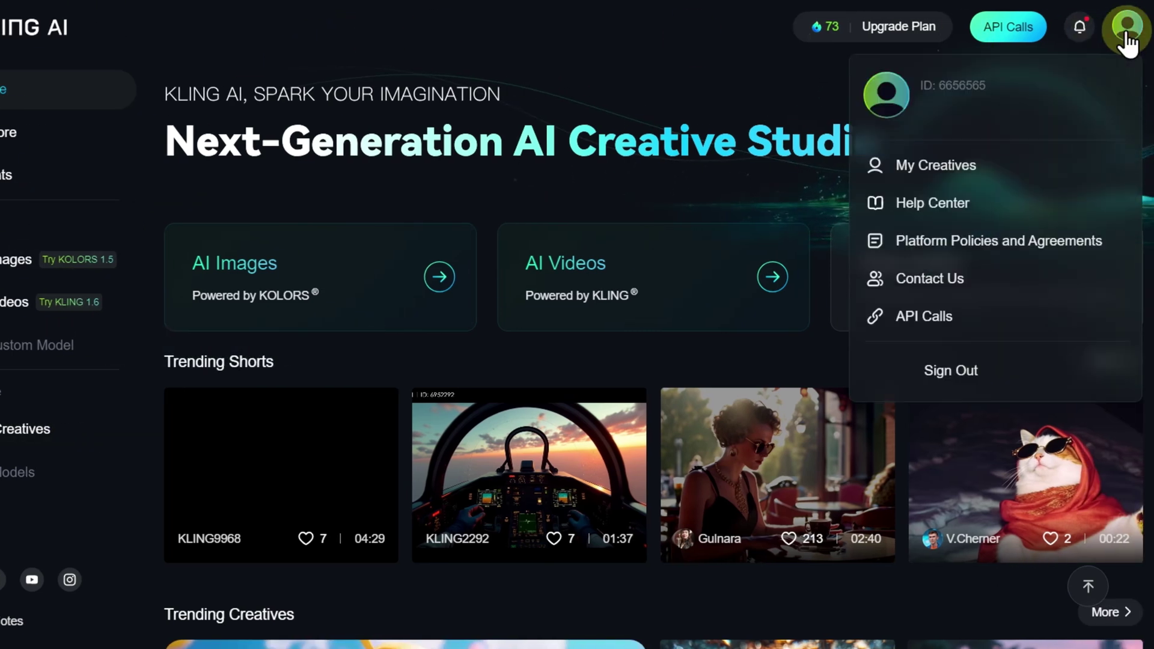
pyautogui.click(1009, 188)
pyautogui.scroll(-3, 774, 174)
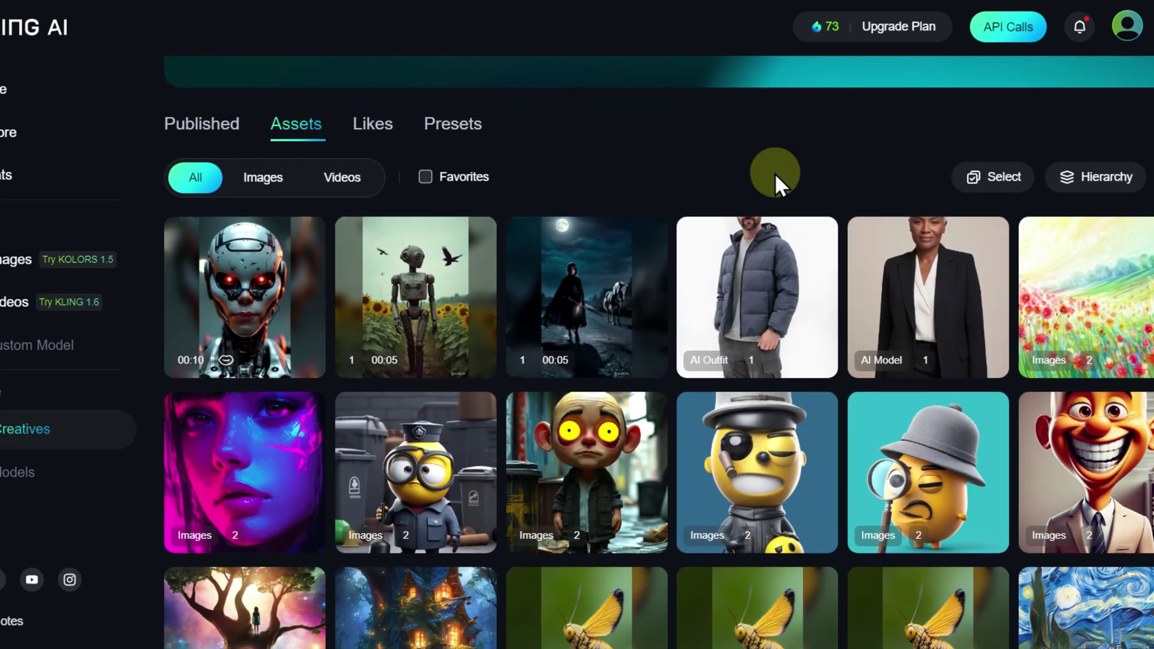
pyautogui.scroll(-7, 775, 172)
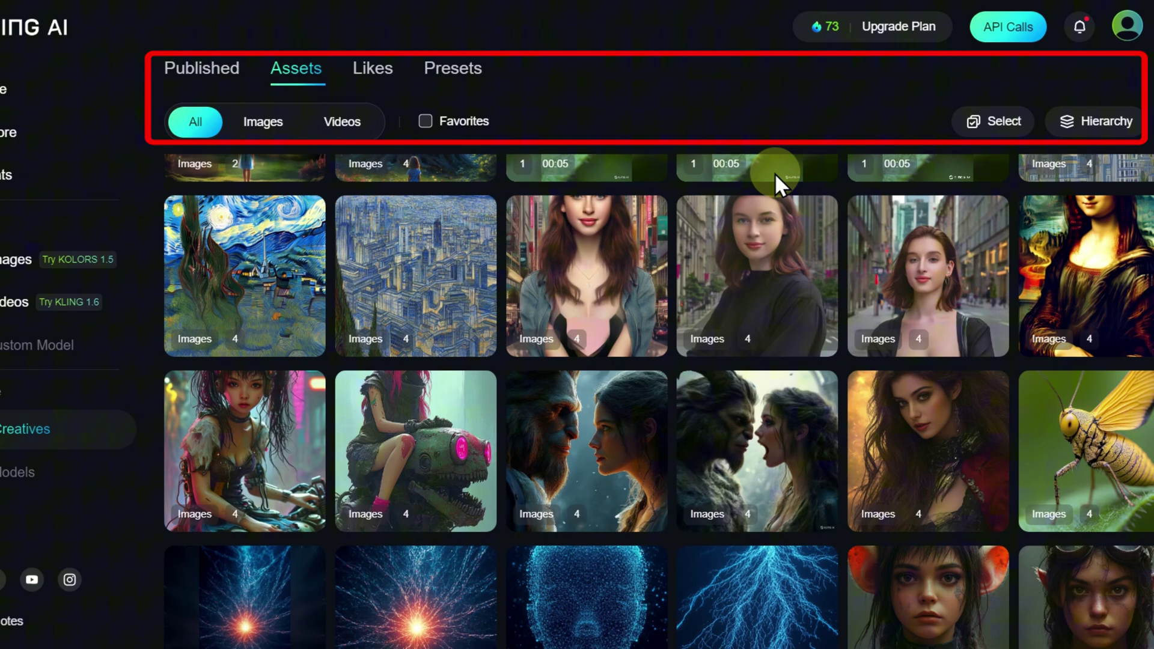
pyautogui.scroll(3, 797, 174)
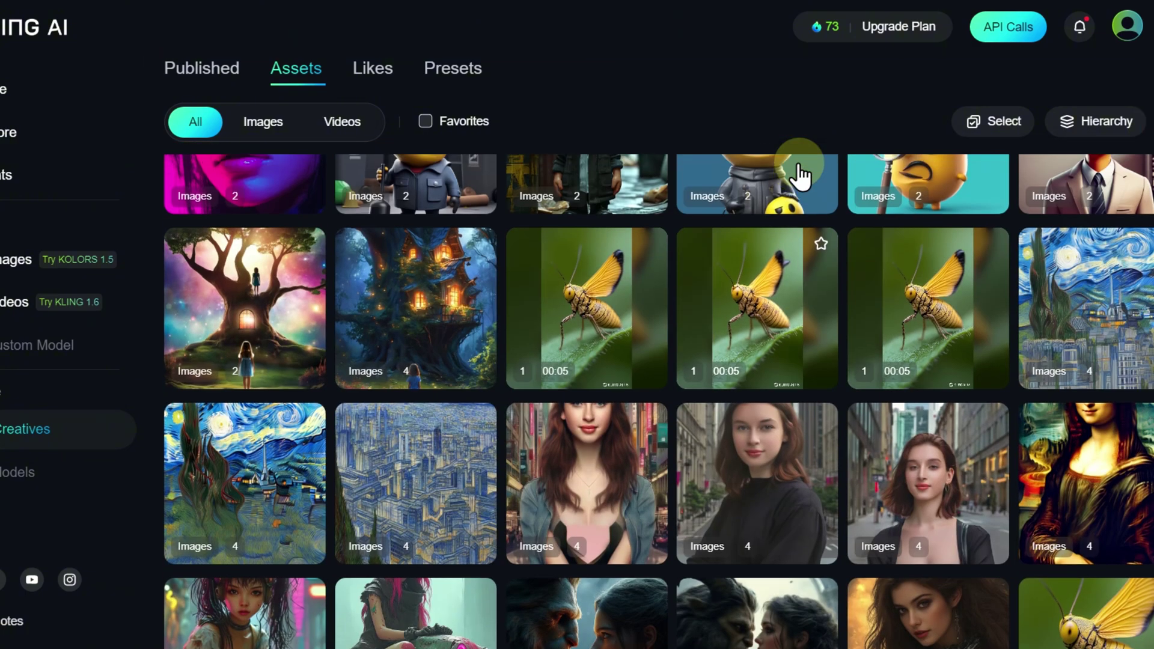
pyautogui.scroll(6, 796, 171)
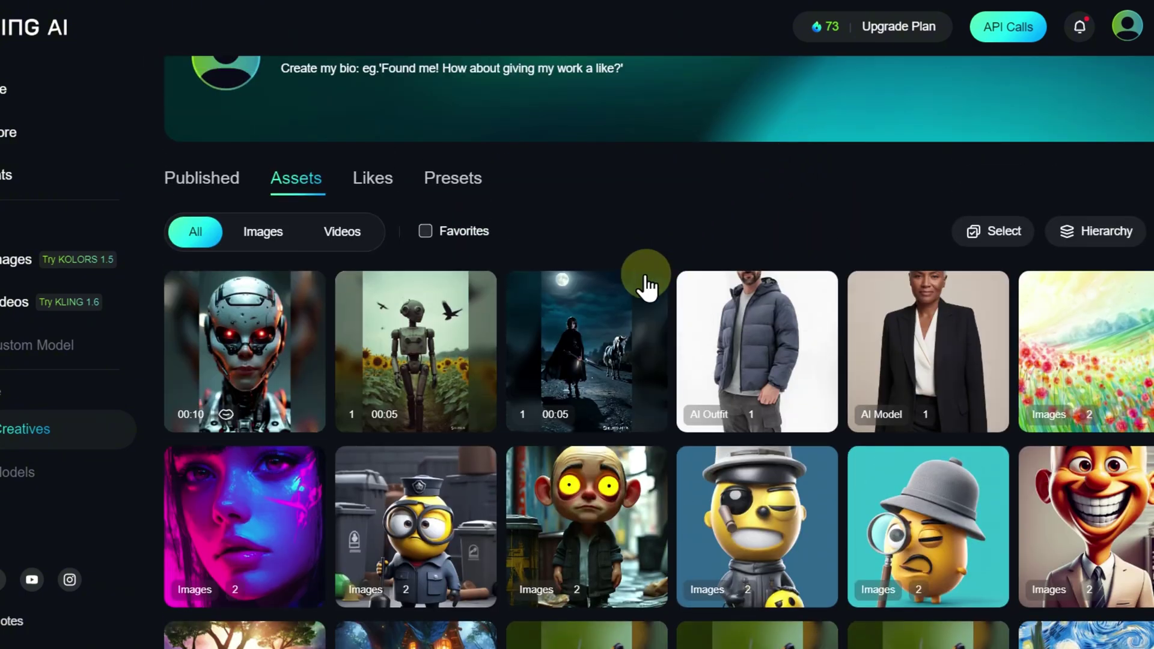
pyautogui.click(608, 302)
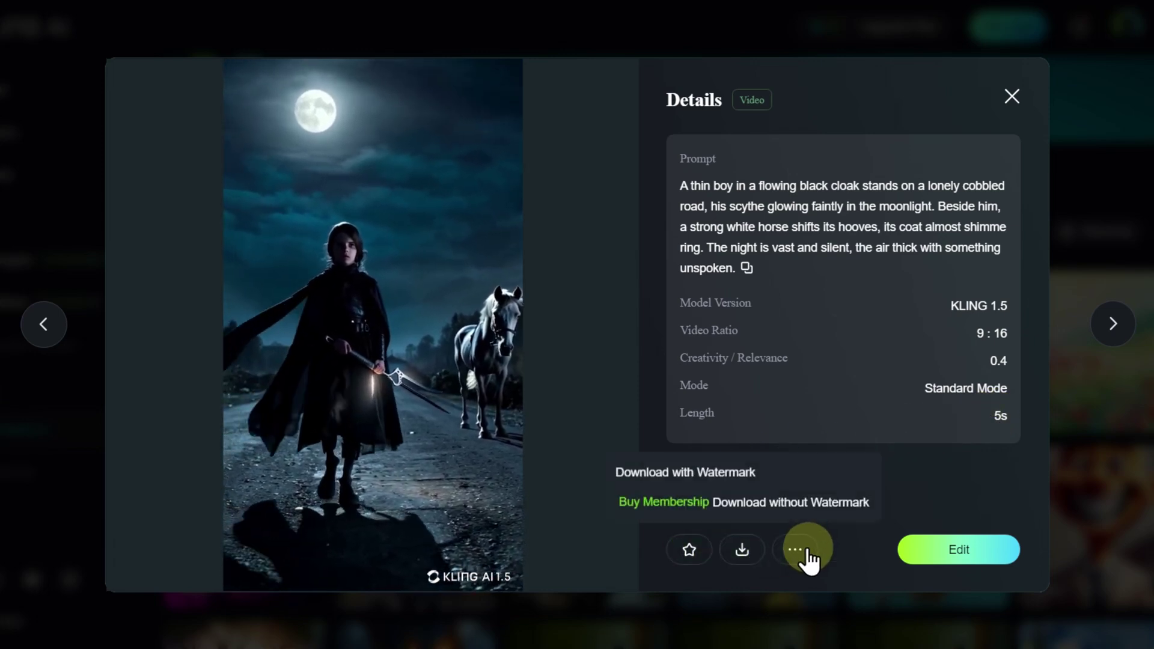
pyautogui.moveTo(809, 559)
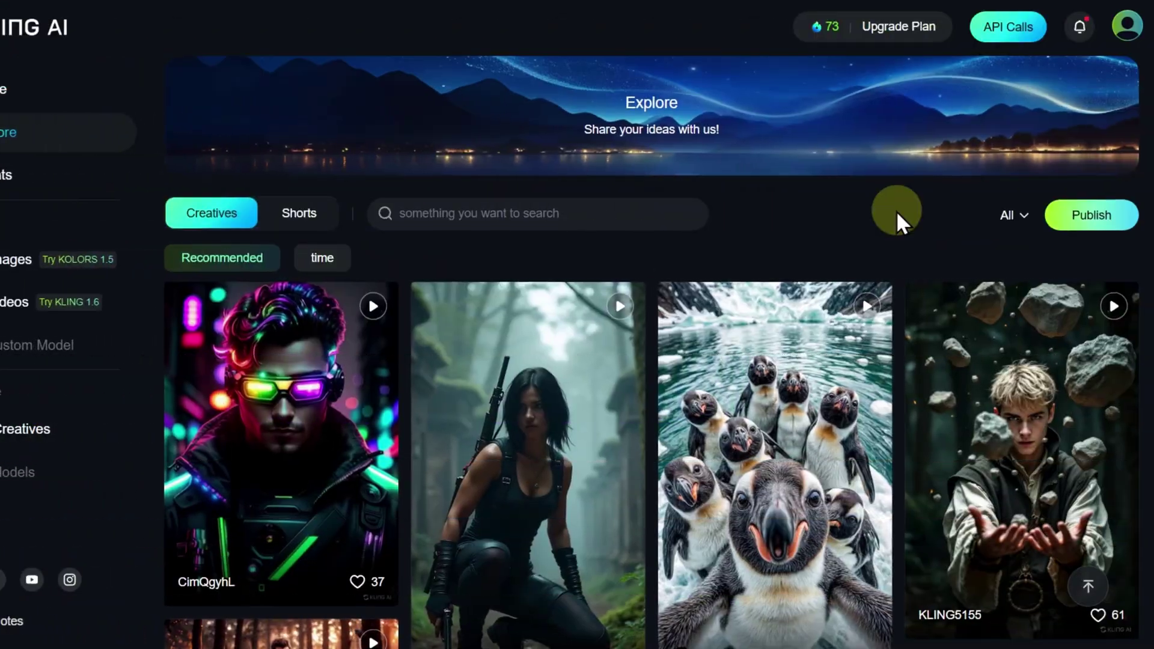
# - Like the 'beautiful dance of duck' video in Explore, raising it to 106 likes
pyautogui.scroll(-5, 897, 211)
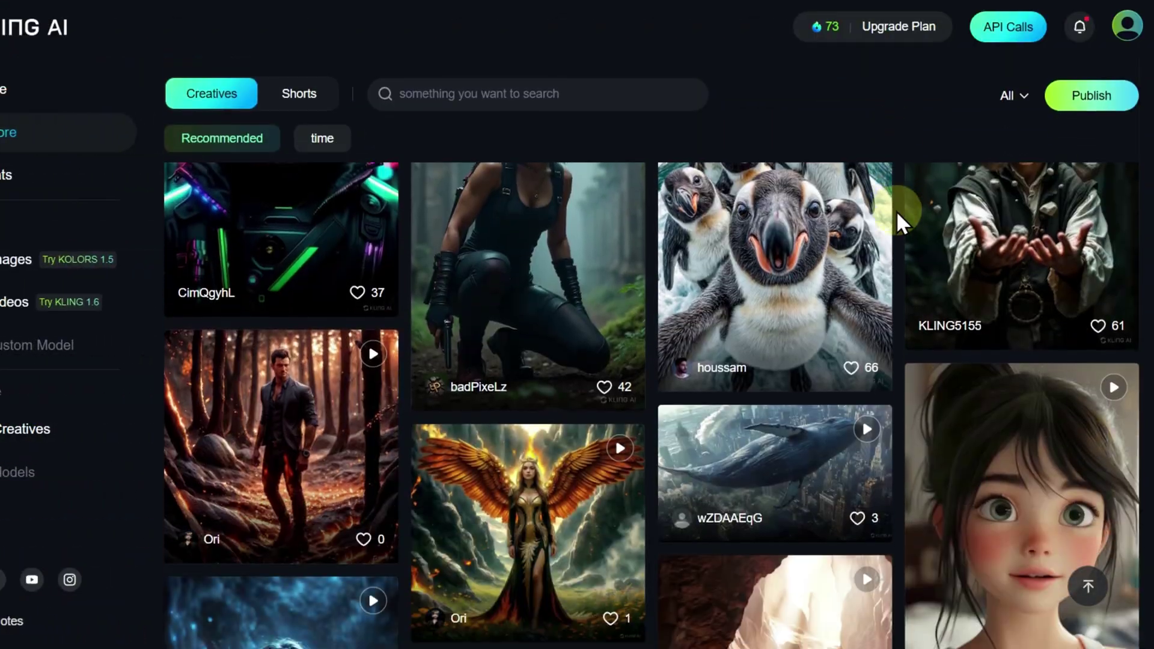
pyautogui.scroll(-10, 896, 210)
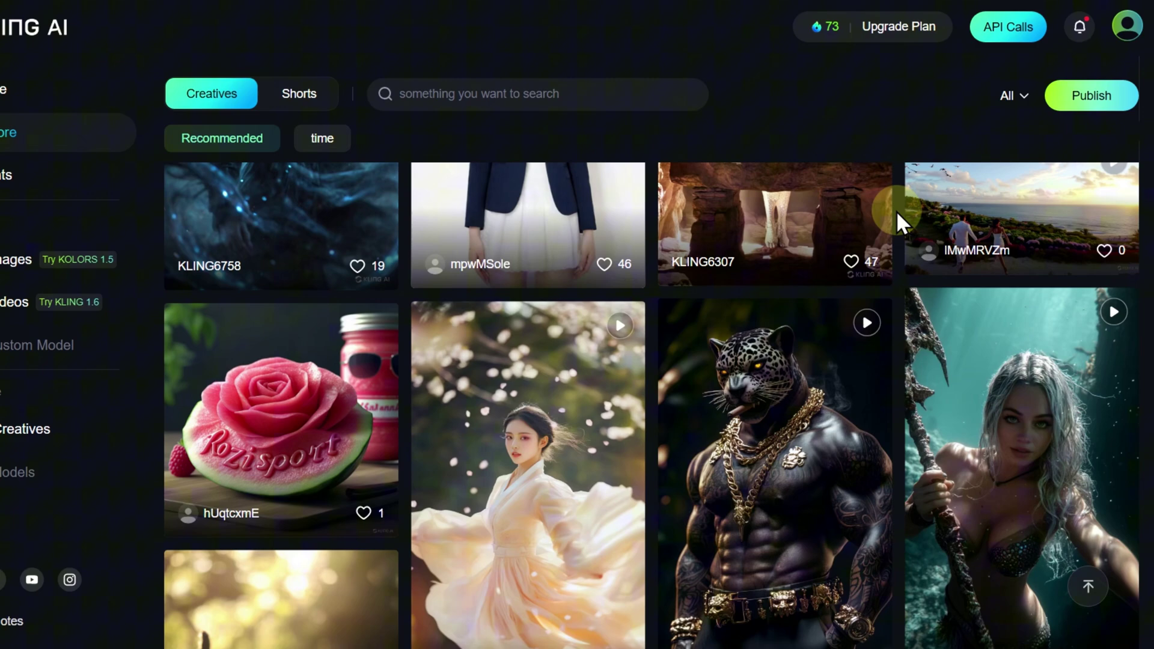
pyautogui.scroll(-10, 897, 211)
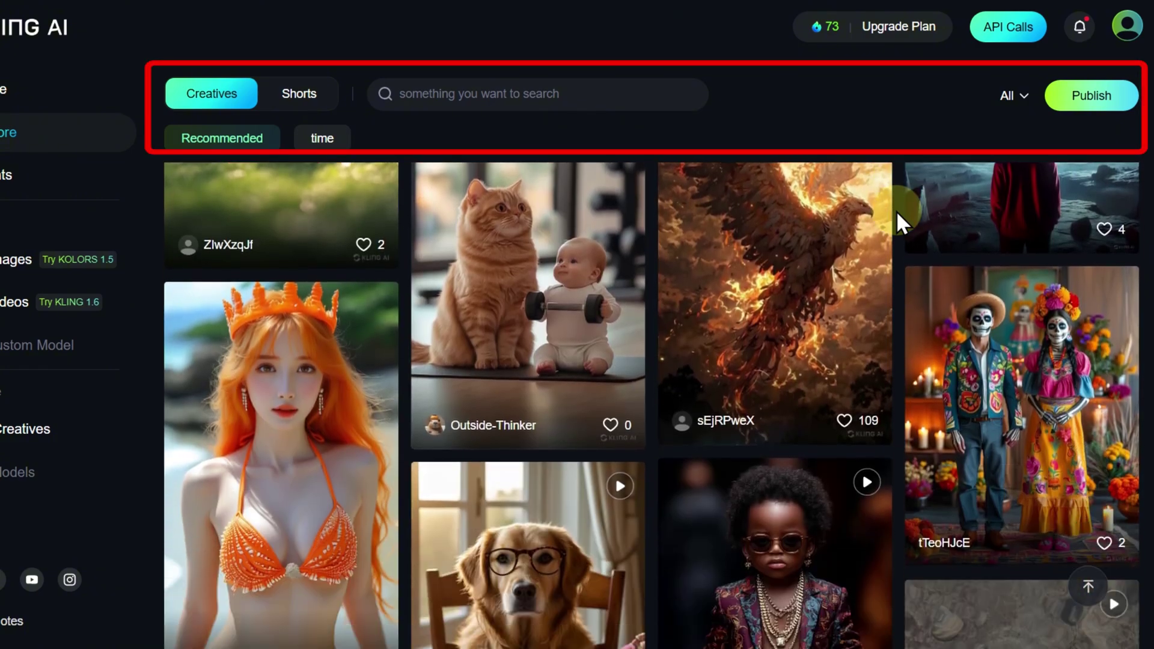
pyautogui.scroll(-10, 896, 210)
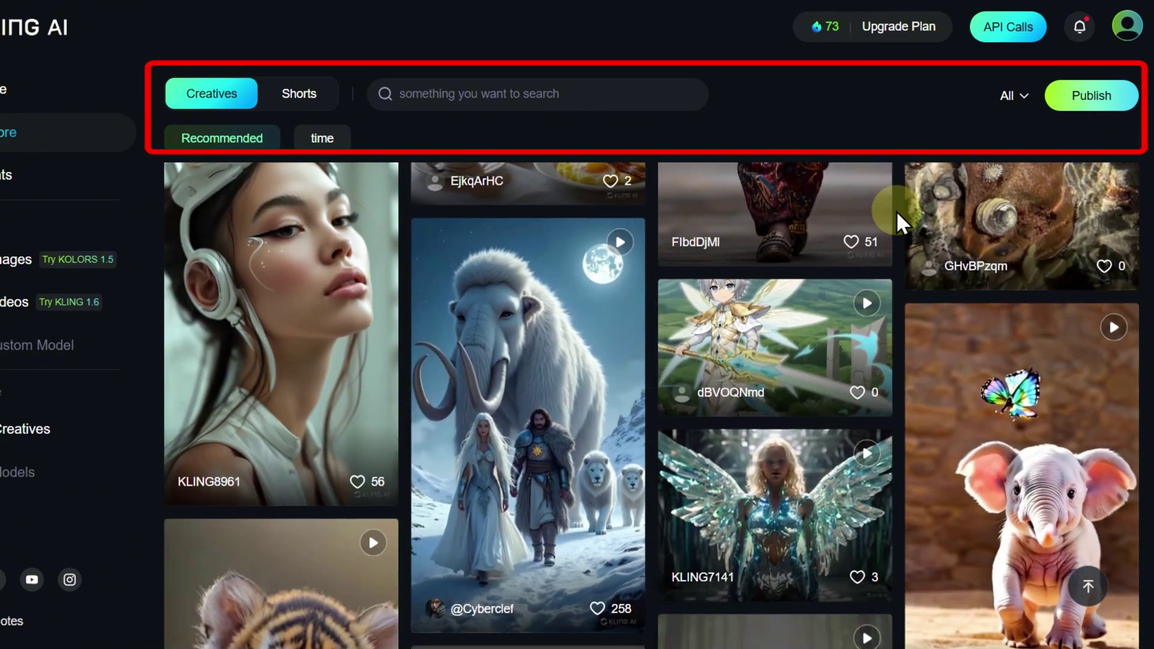
pyautogui.scroll(-10, 897, 210)
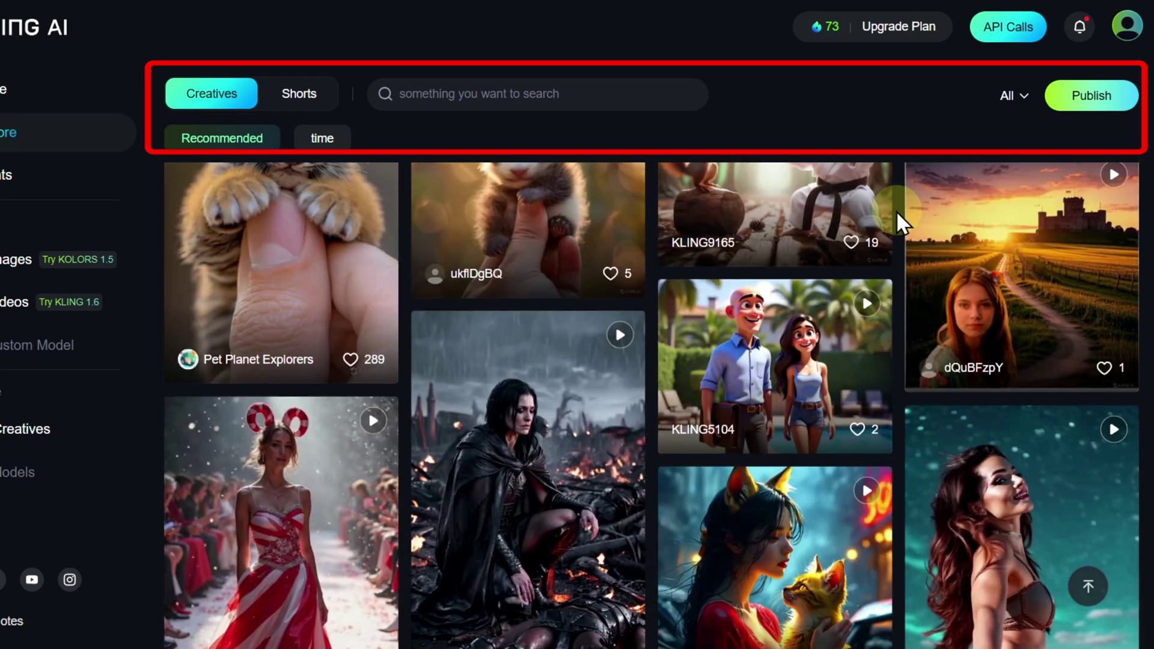
pyautogui.scroll(-10, 896, 210)
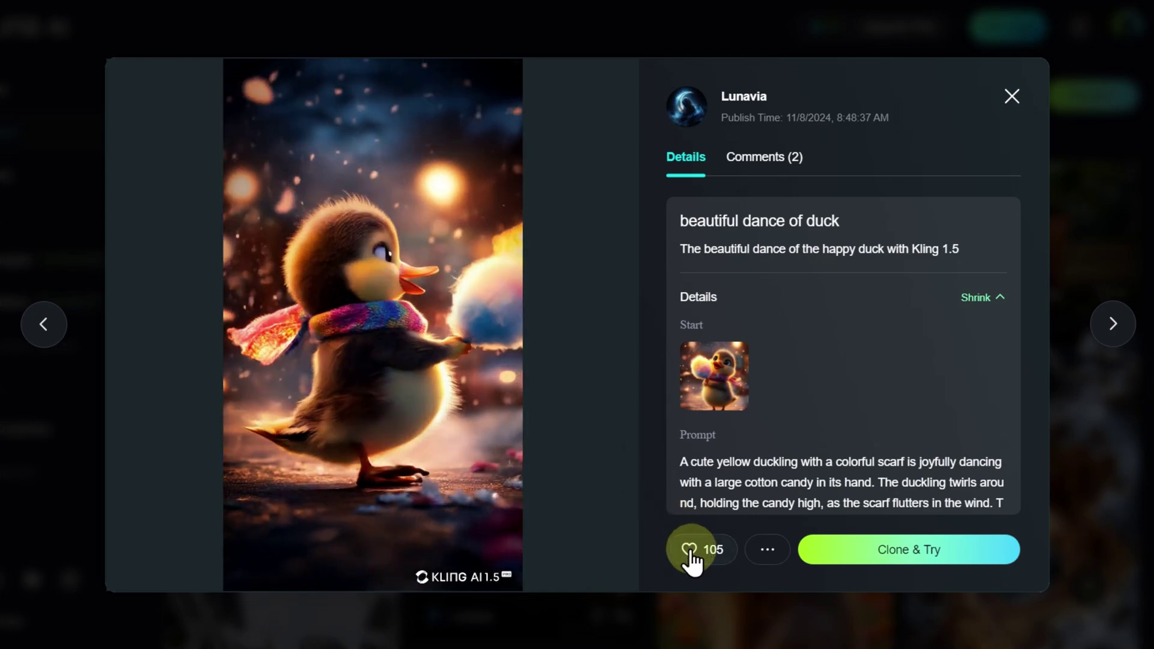
pyautogui.click(688, 550)
pyautogui.scroll(-2, 822, 413)
pyautogui.scroll(-5, 821, 412)
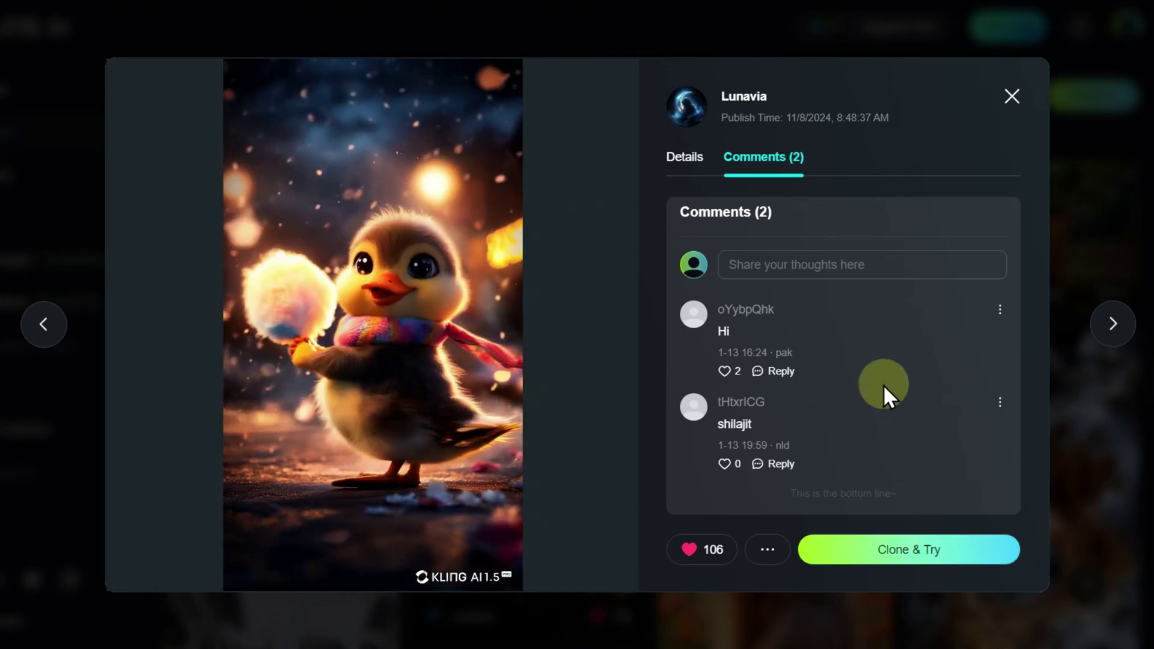
# - Scroll through the published works on the duck video creator's profile
pyautogui.click(756, 102)
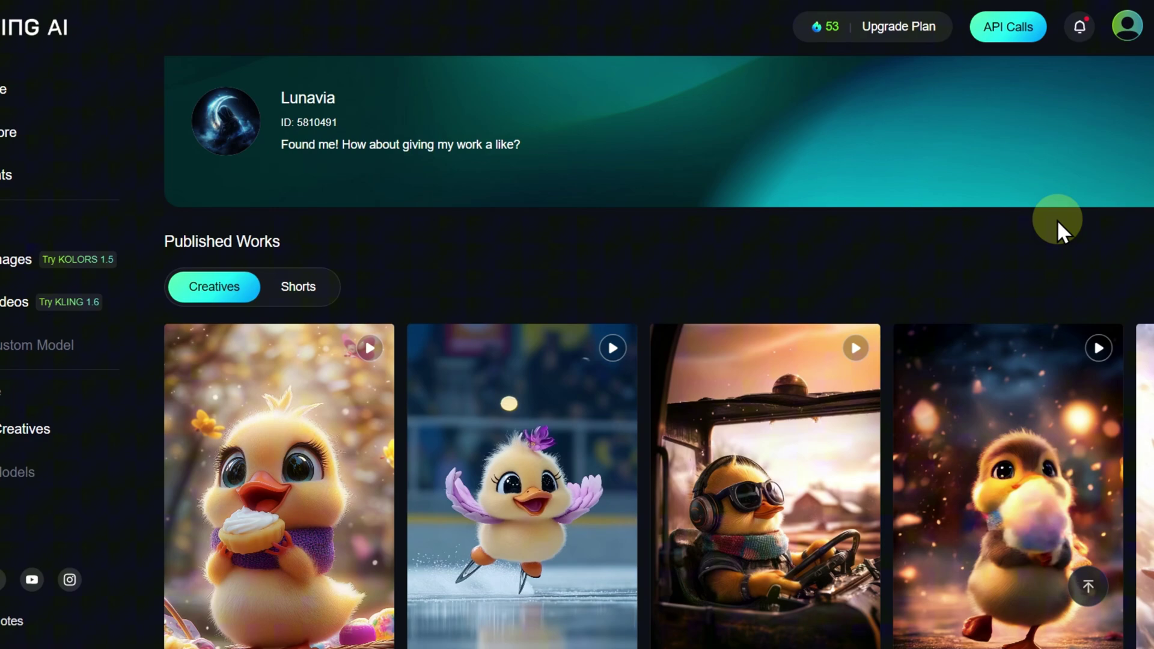
pyautogui.scroll(-3, 1058, 227)
pyautogui.scroll(-5, 1059, 228)
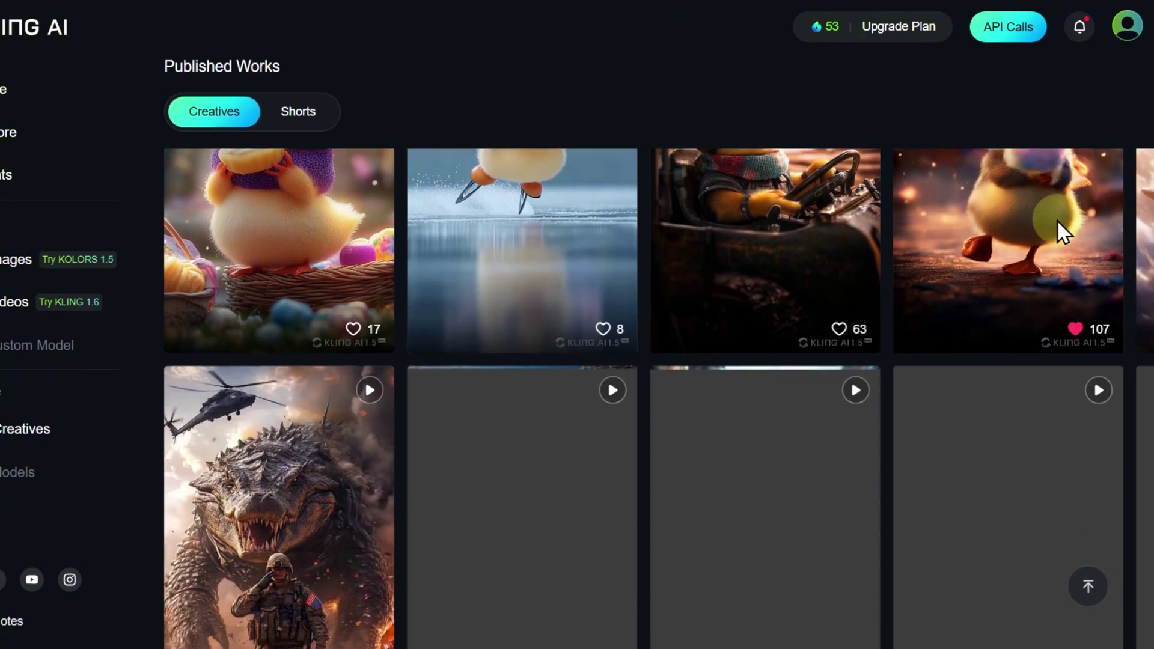
pyautogui.scroll(-4, 1057, 218)
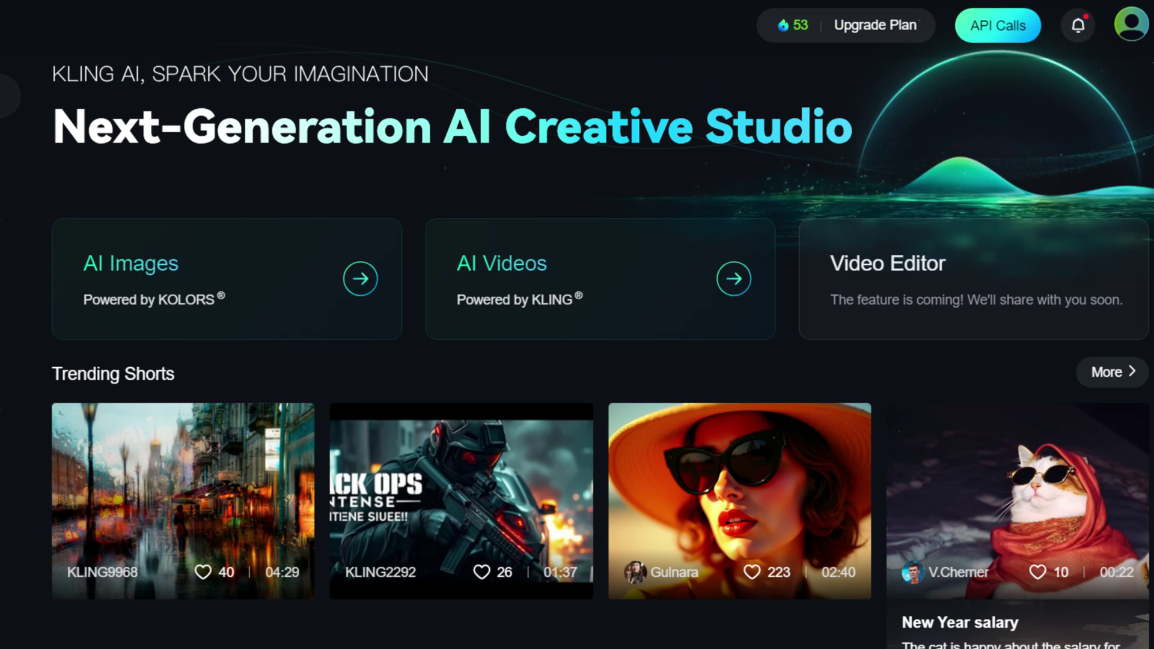
# - Filter the Itemized Bills credit history to Consumed entries, then back to All
pyautogui.click(717, 250)
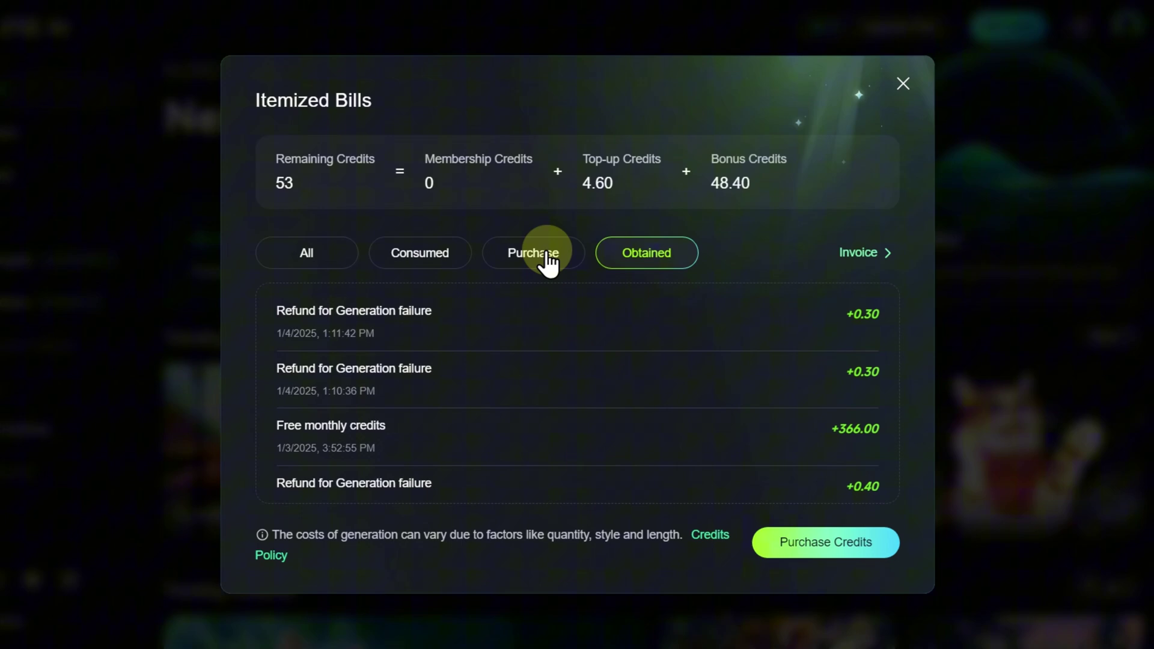
pyautogui.click(452, 258)
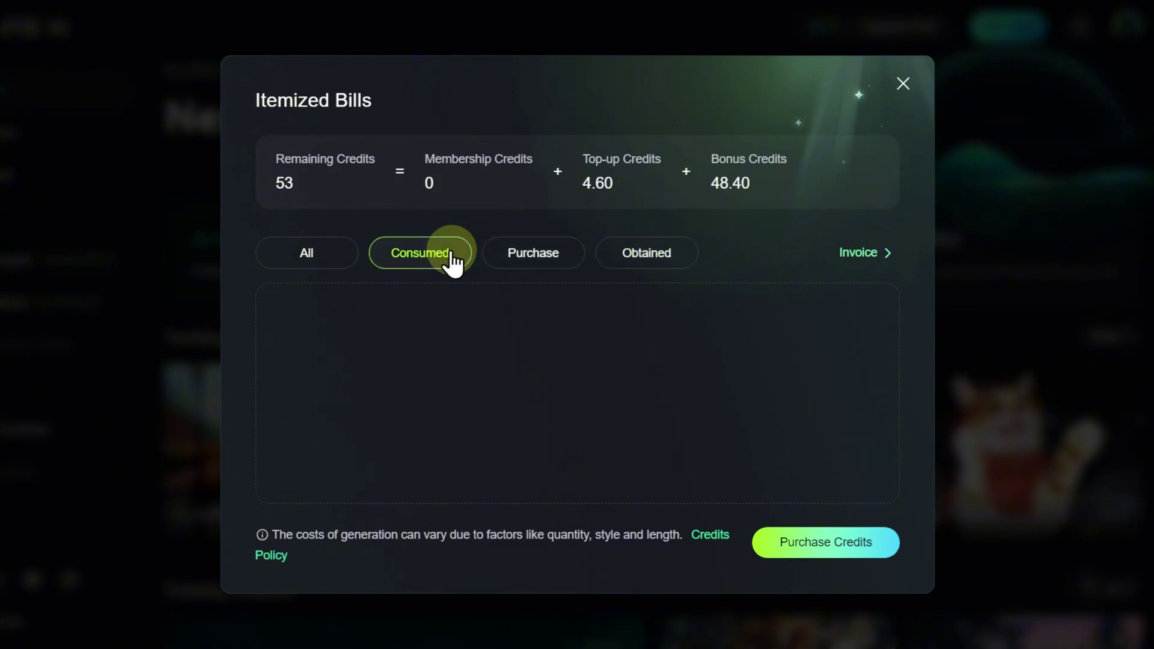
pyautogui.click(326, 254)
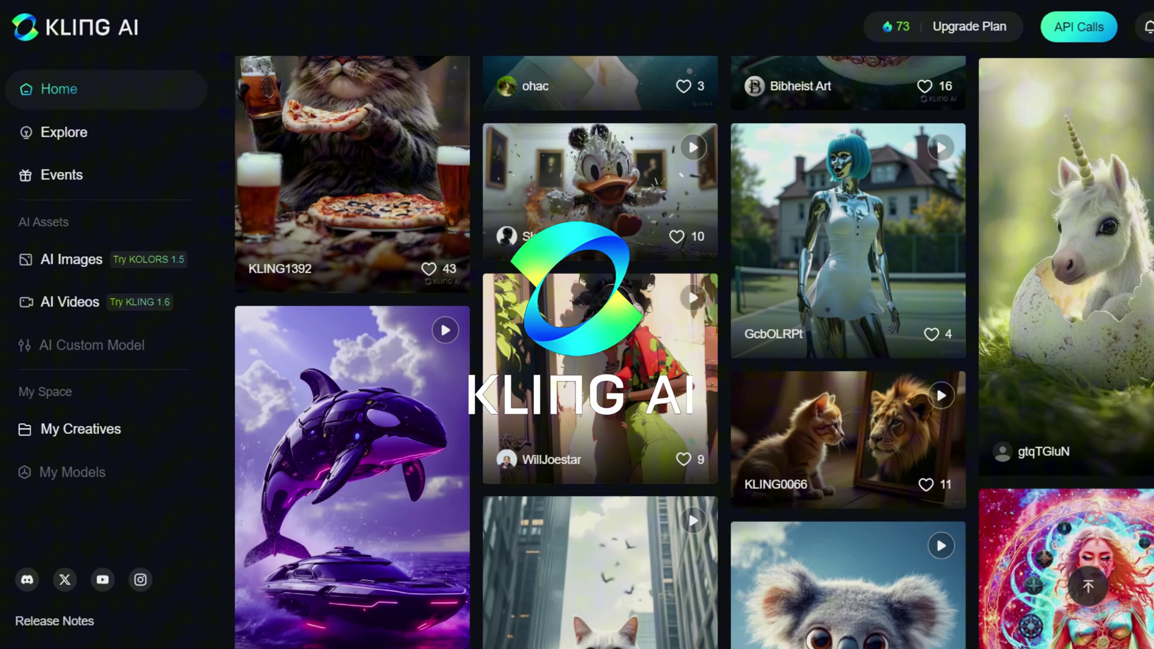
pyautogui.scroll(-3, 601, 353)
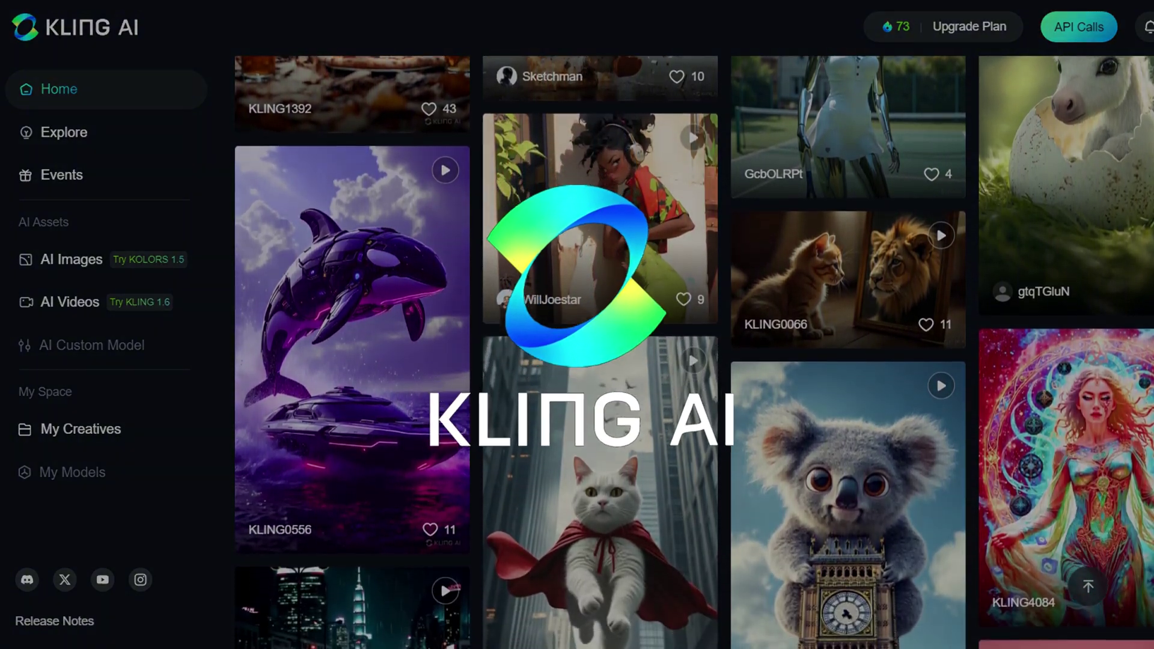
pyautogui.scroll(-1, 601, 352)
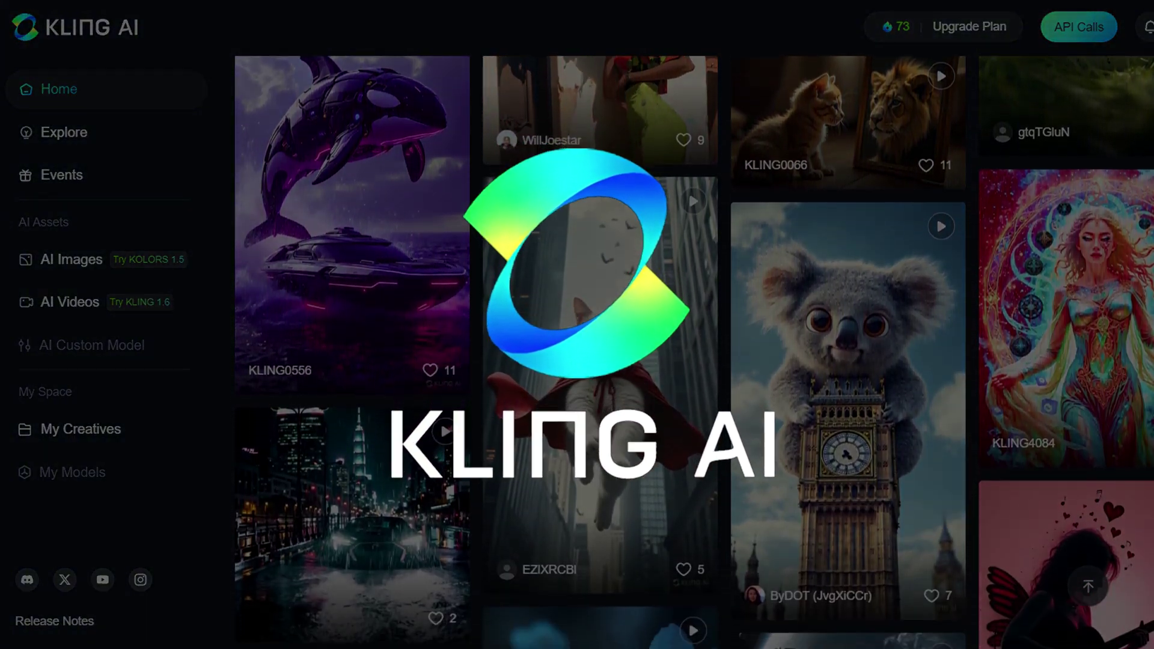